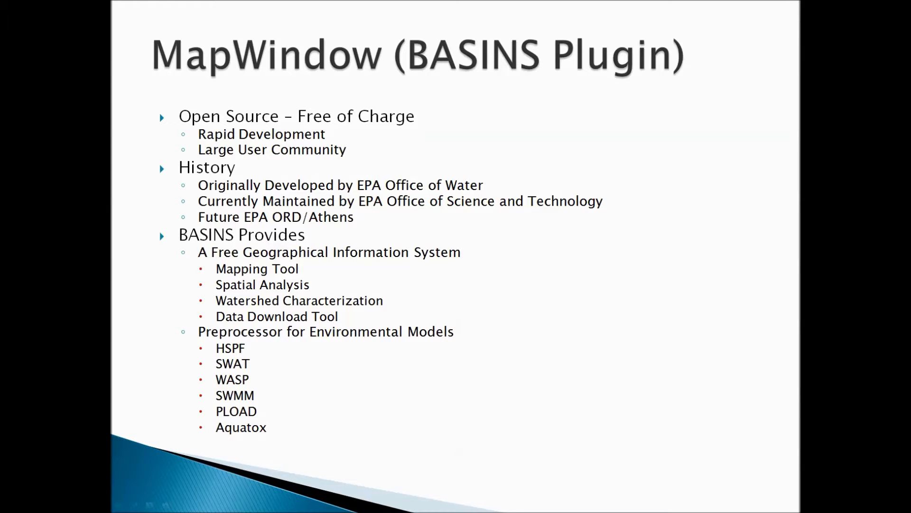
left_click(636, 234)
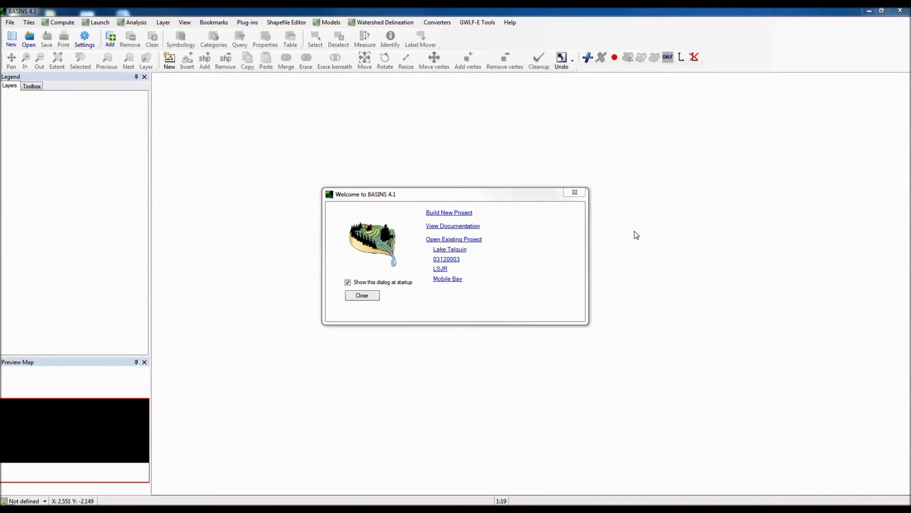
left_click(636, 234)
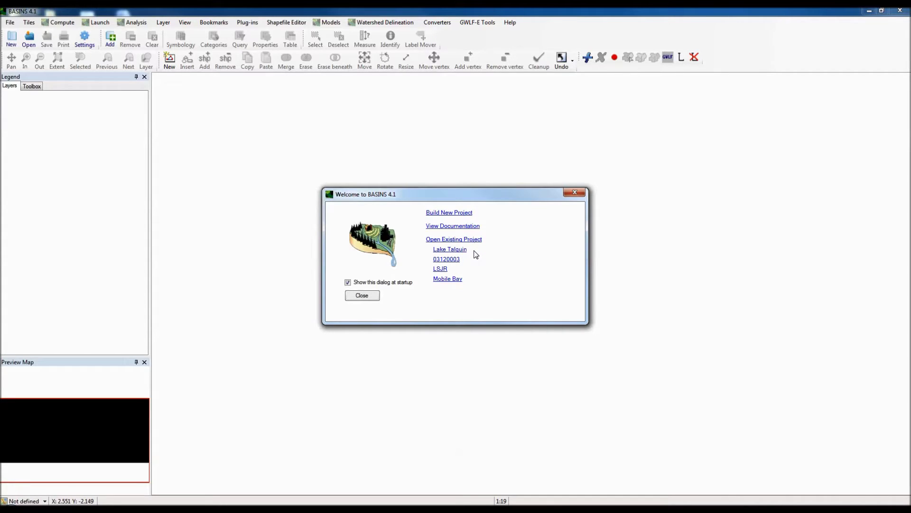
Start building a new project and select the Lower Ochlockonee cataloging unit (03120003) on the Florida–Georgia border.
left_click(456, 214)
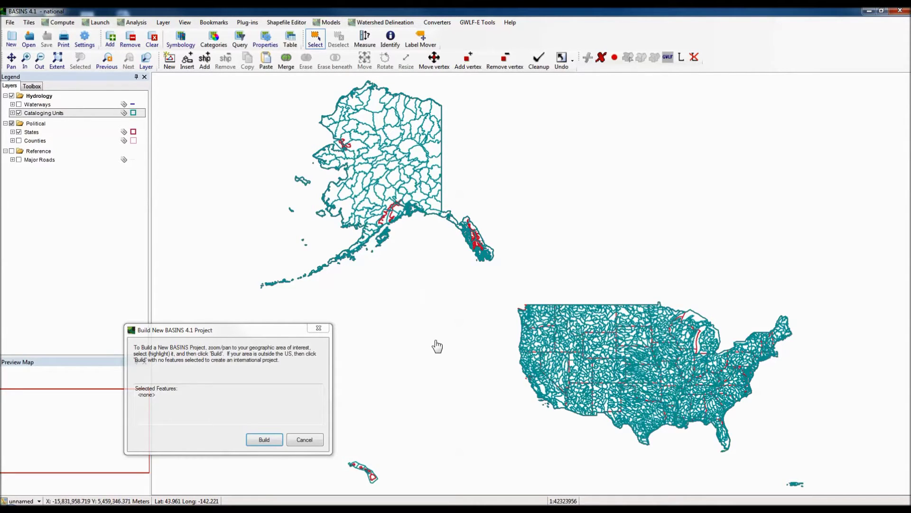
left_click(25, 61)
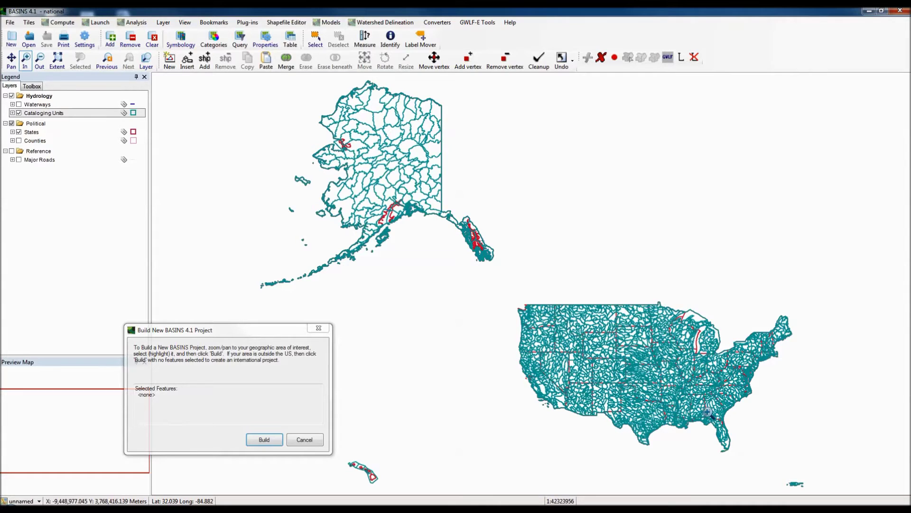
left_click_drag(709, 413, 727, 426)
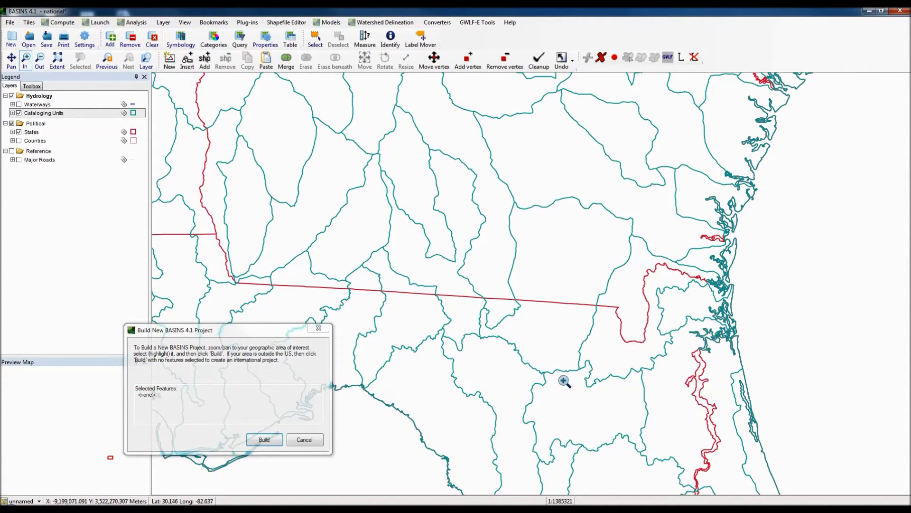
left_click_drag(224, 330, 597, 129)
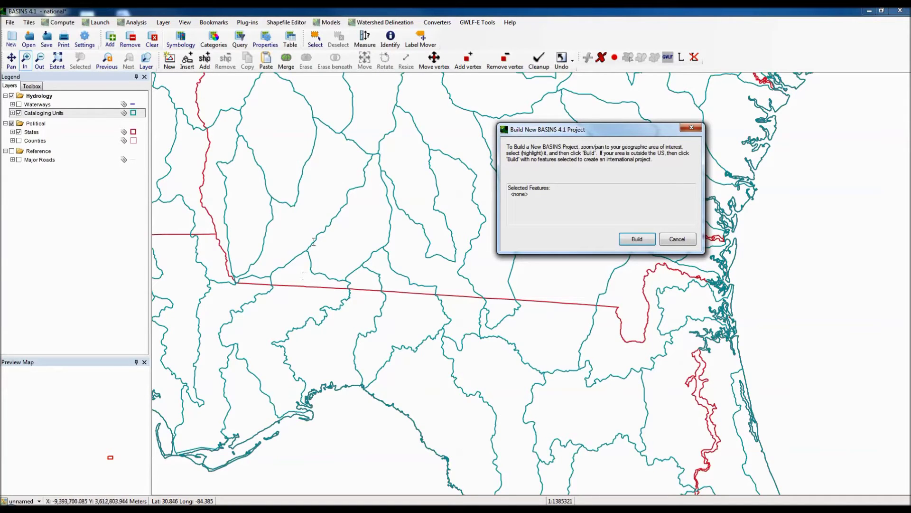
left_click(315, 37)
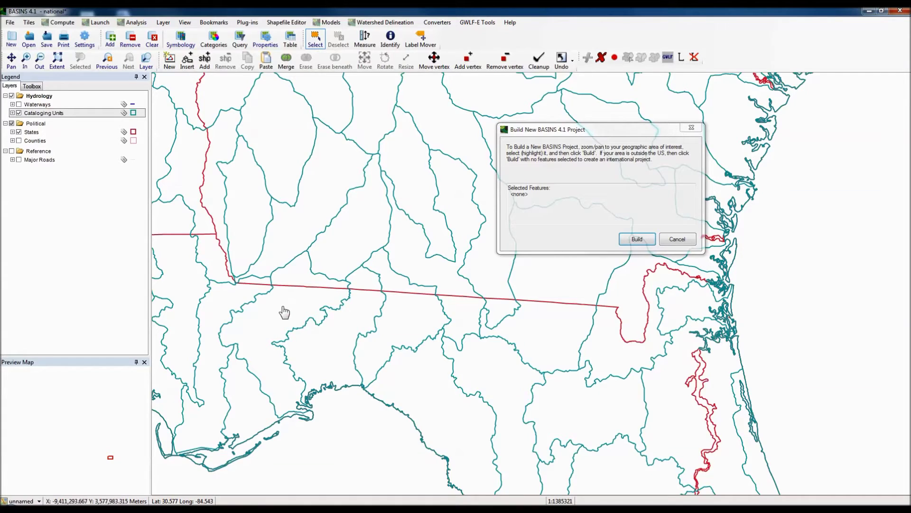
left_click(284, 308)
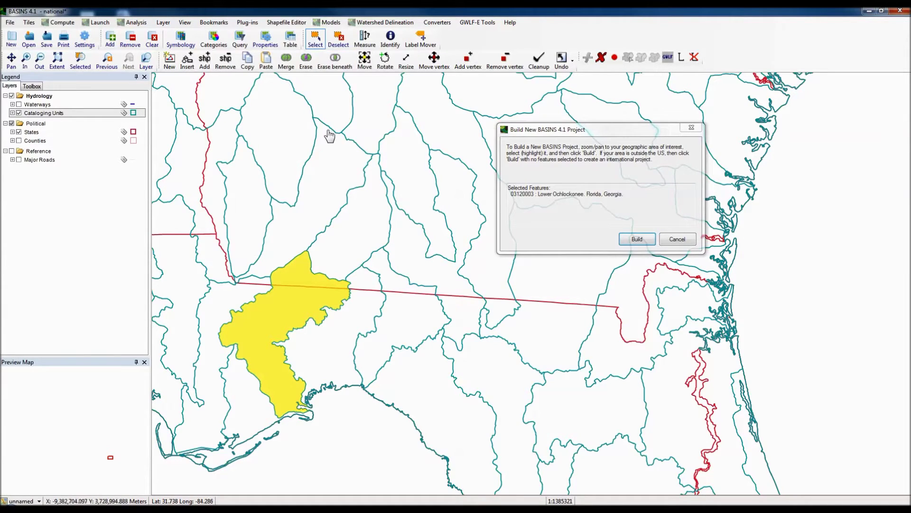
Try adding the Upper Ochlockonee and Apalachee Bay-St. Marks units to the selection, and reselect only Lower Ochlockonee.
left_click(350, 242, "ctrl")
left_click(345, 324, "ctrl")
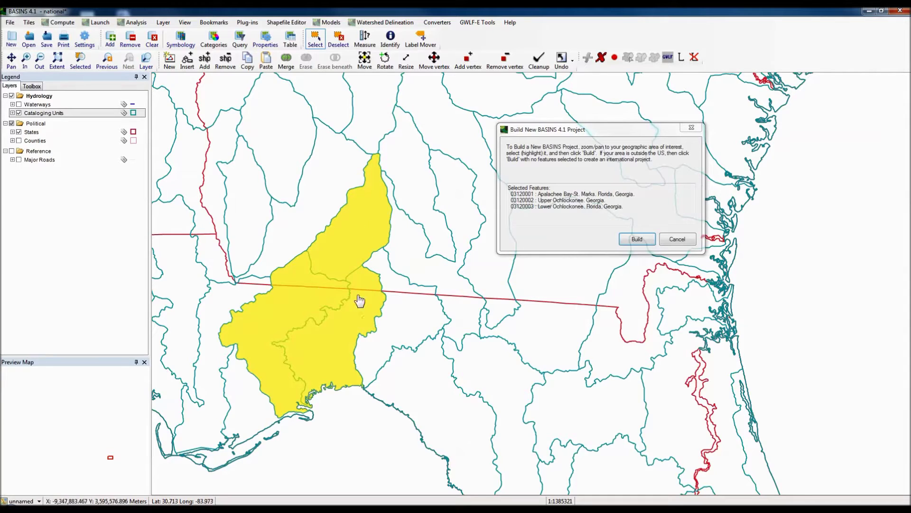
left_click(280, 308)
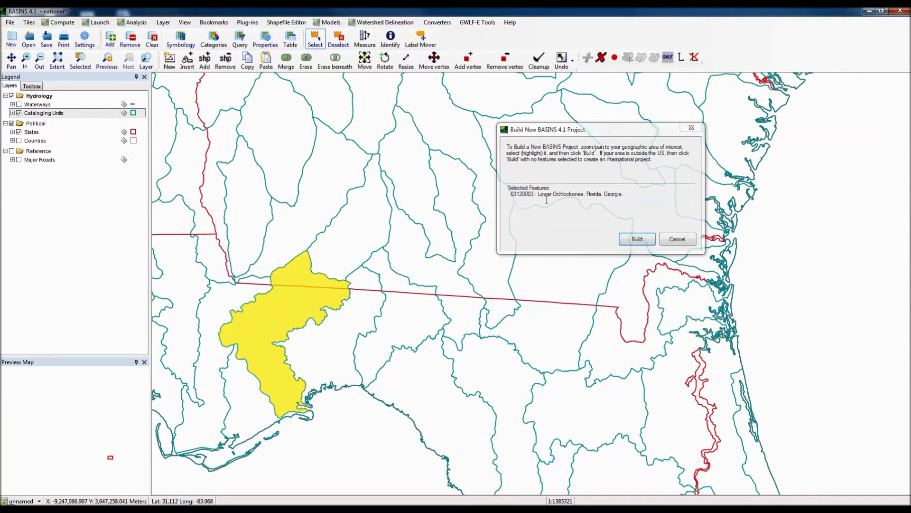
Build the project from the selected unit and save it as Little River in C:\BASINS41\data\Little River.
left_click(632, 240)
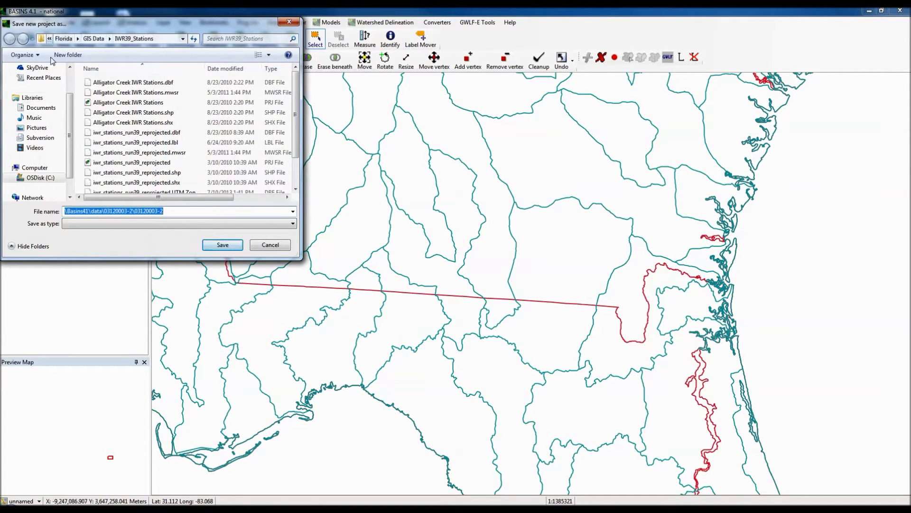
left_click(41, 178)
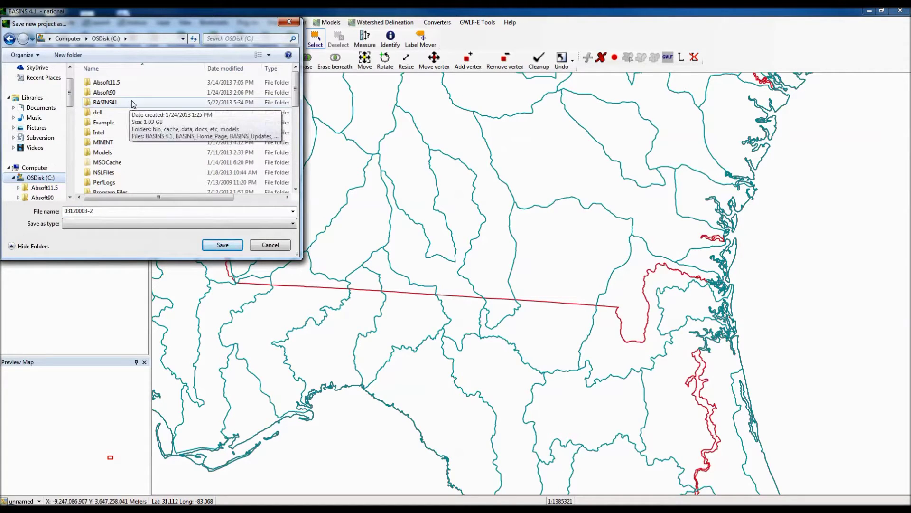
double_click(105, 102)
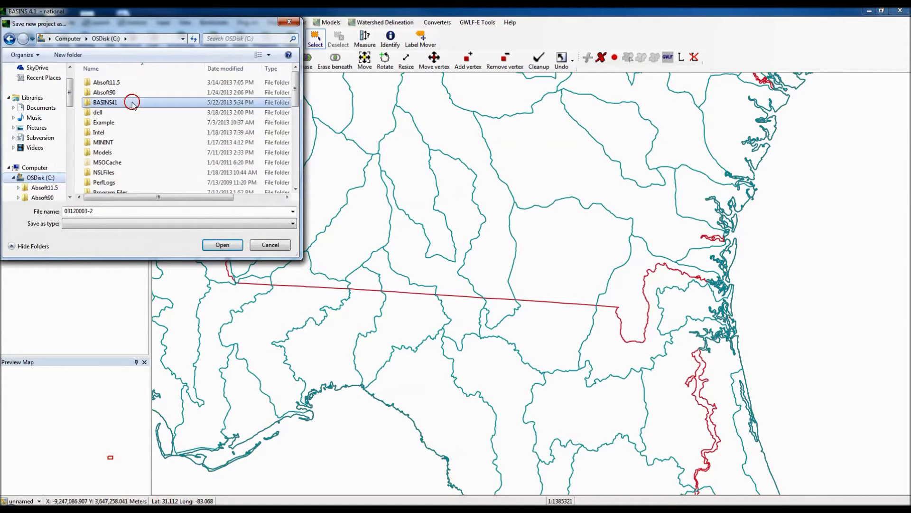
double_click(134, 106)
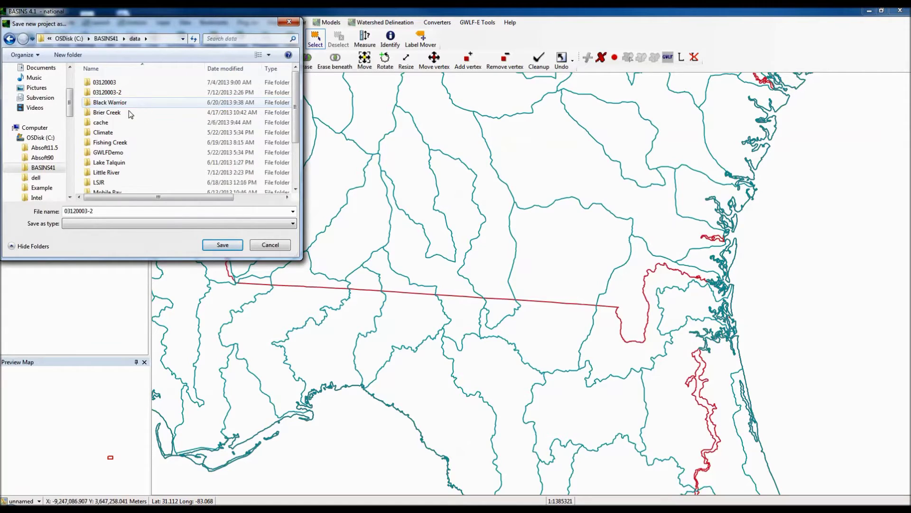
left_click(127, 176)
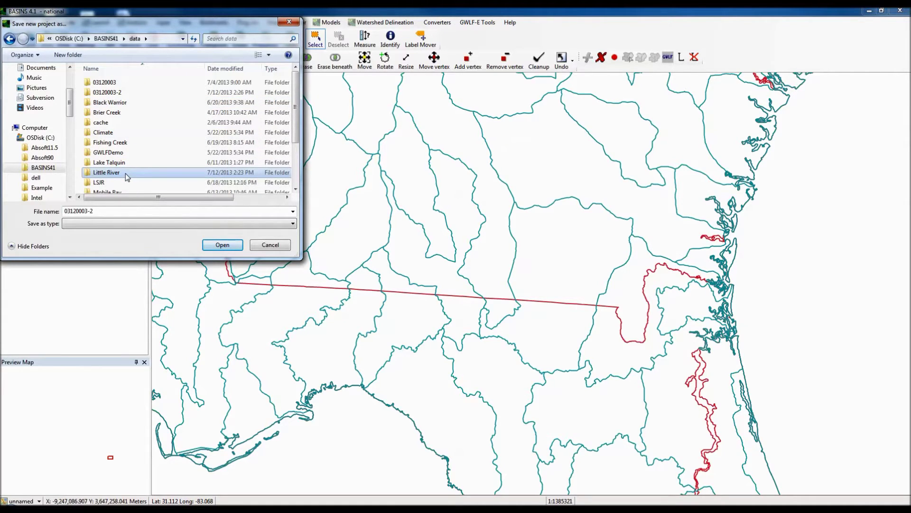
double_click(126, 173)
left_click(106, 213)
left_click_drag(106, 213, 67, 211)
type("Little River")
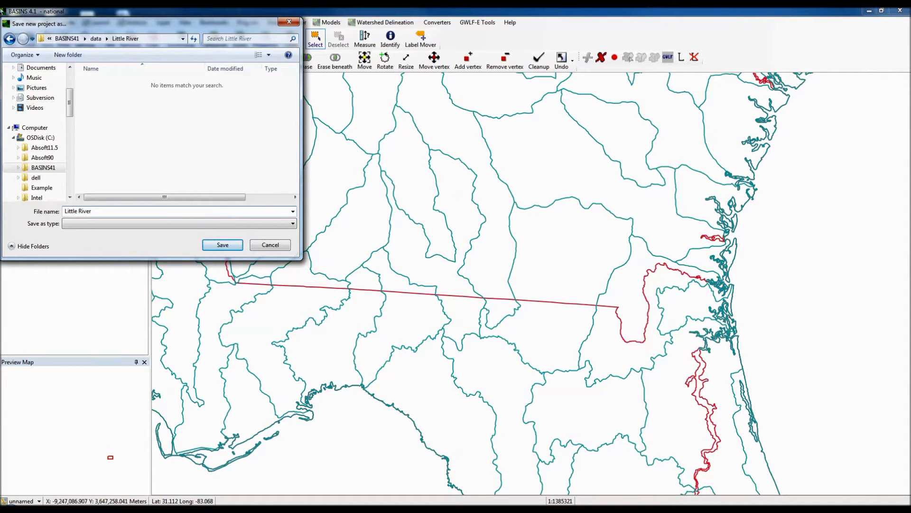
left_click(218, 244)
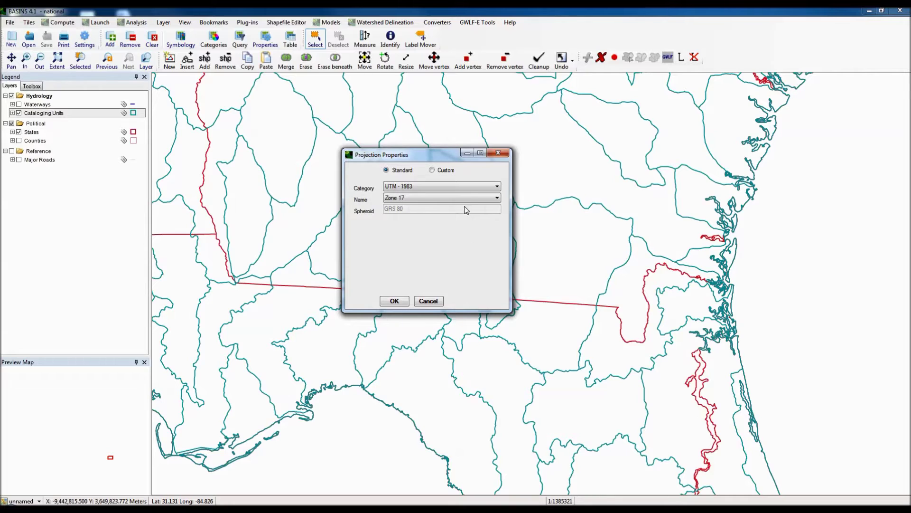
Accept the standard UTM - 1983, Zone 17 projection and finish creating the project.
left_click(466, 189)
left_click(467, 191)
left_click(394, 301)
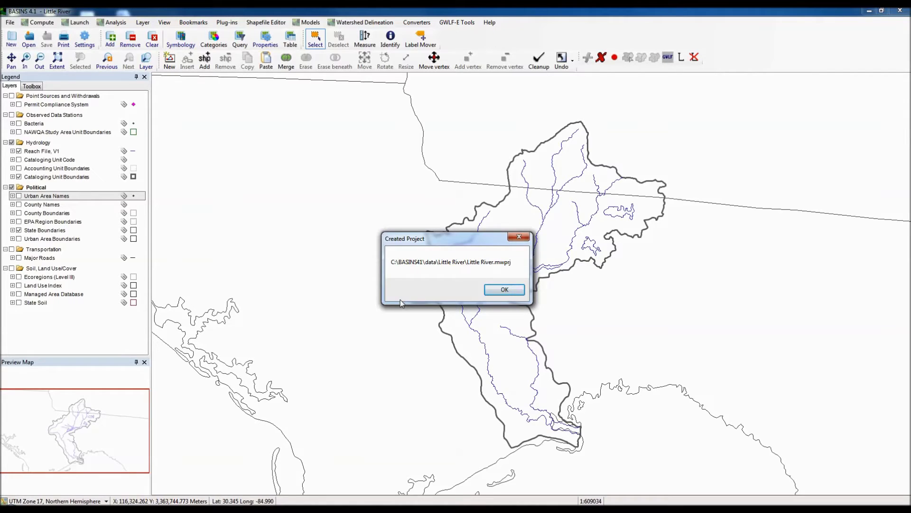
left_click(504, 291)
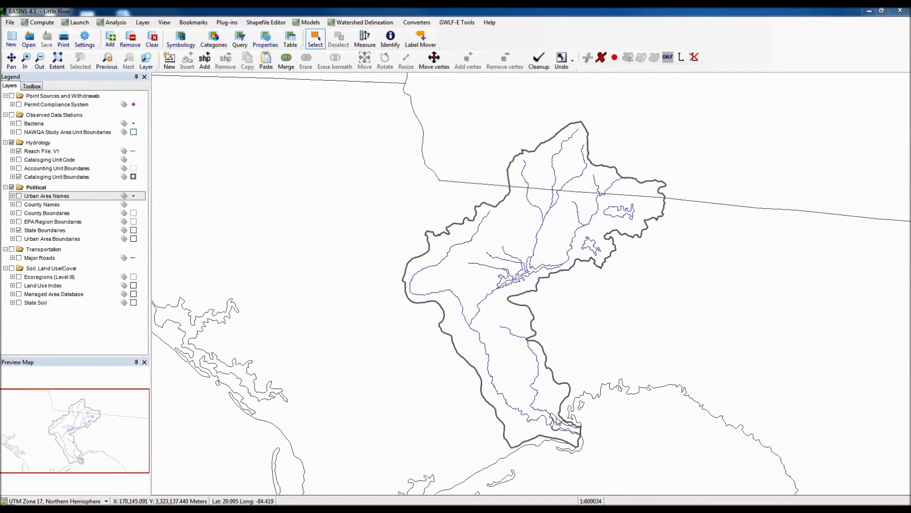
Show the Permit Compliance System layer on the map and make it the active layer.
left_click(47, 150)
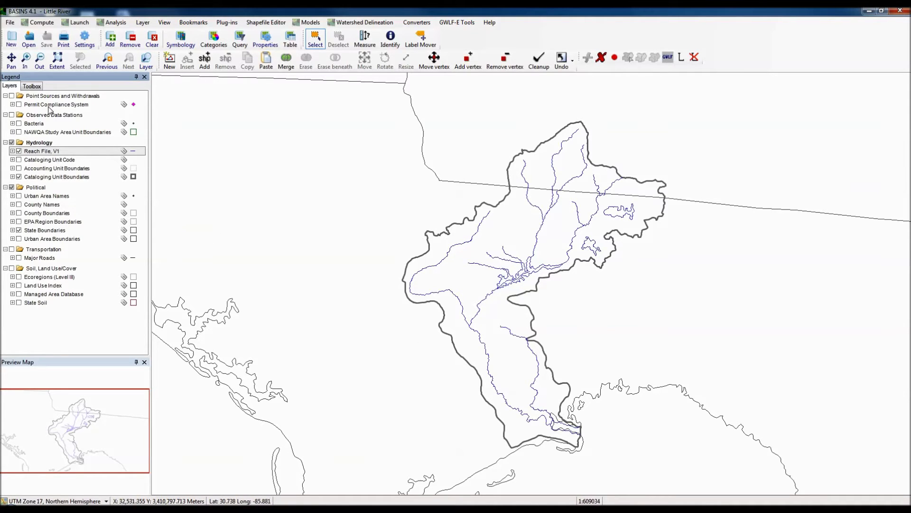
left_click(19, 105)
left_click(53, 106)
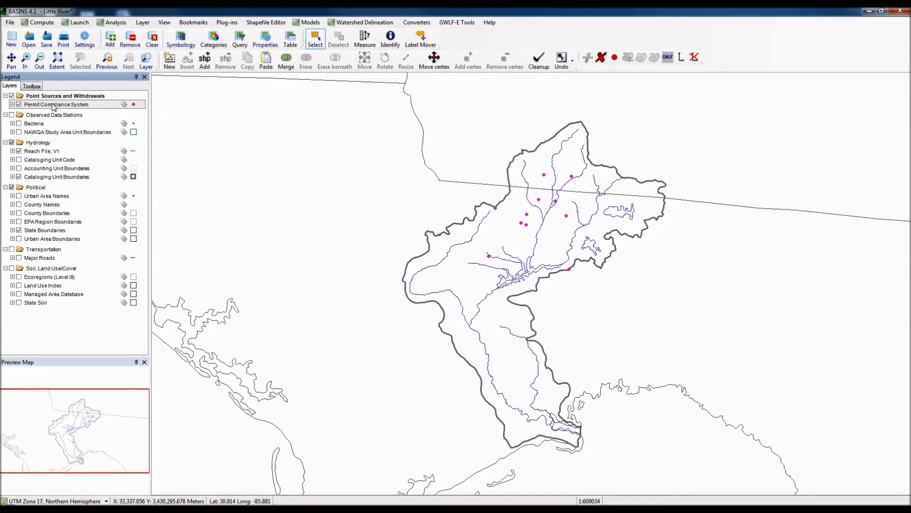
Identify the permit point at the western end of the lake's tributaries and examine all its attribute fields in an enlarged window.
left_click(389, 40)
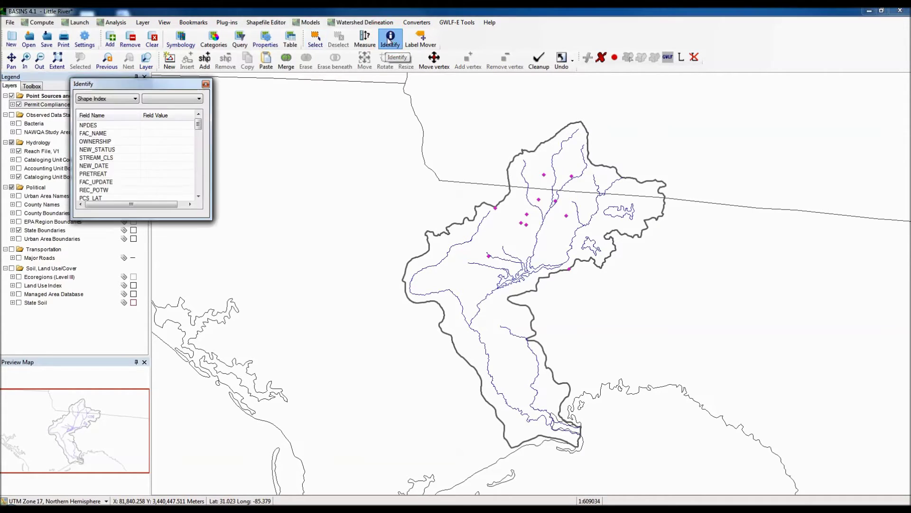
left_click(488, 255)
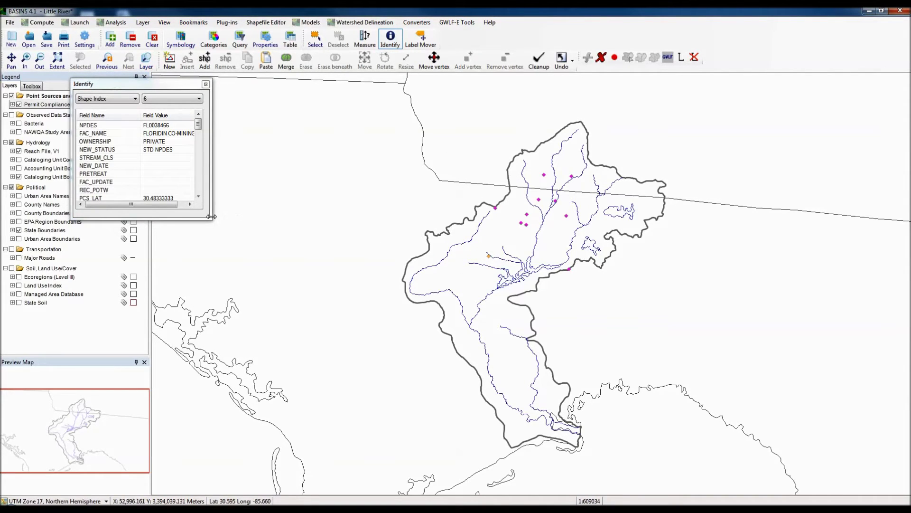
left_click_drag(213, 219, 318, 369)
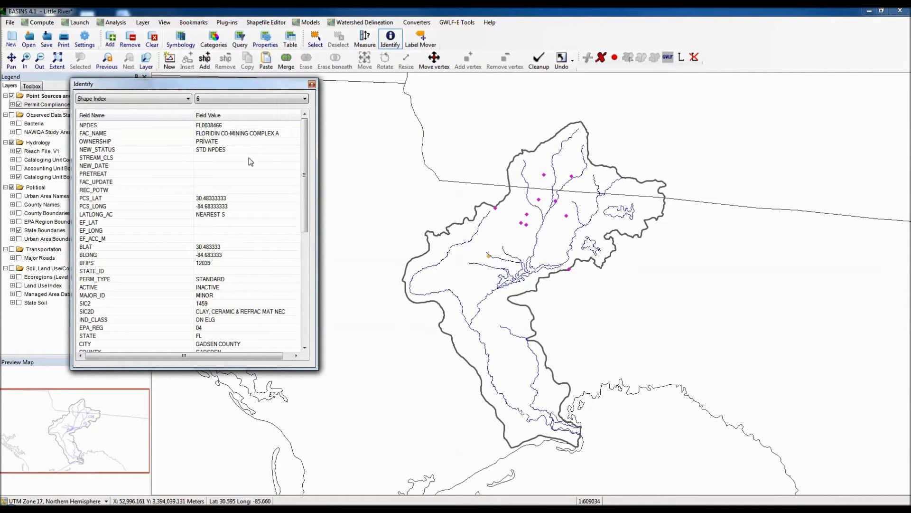
scroll(299, 237, "down", 10)
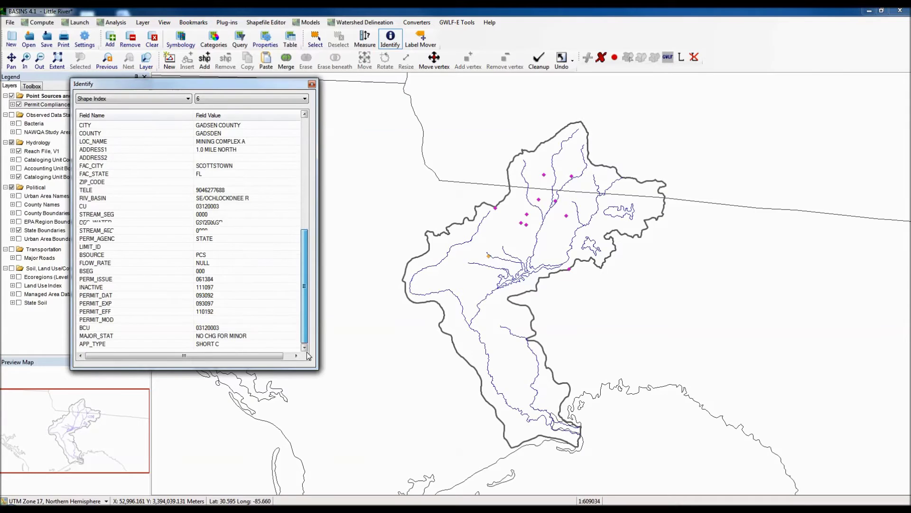
scroll(285, 199, "up", 10)
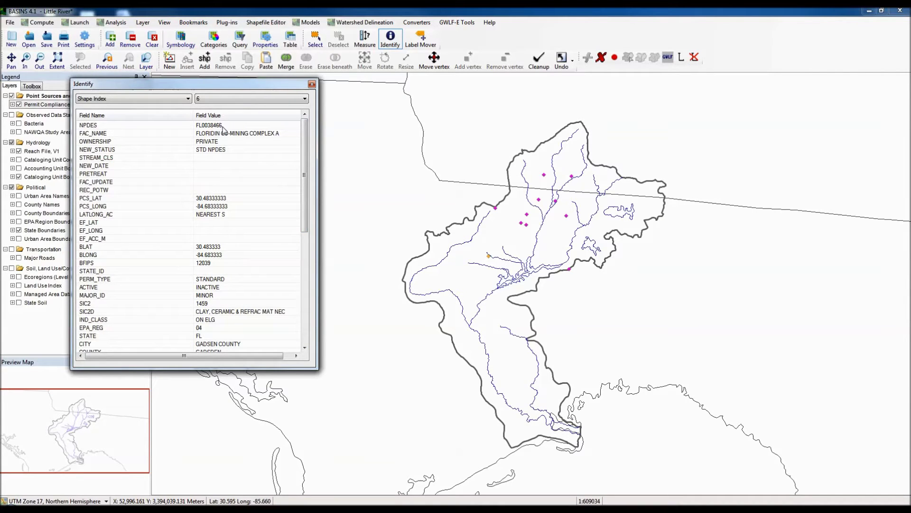
left_click(311, 84)
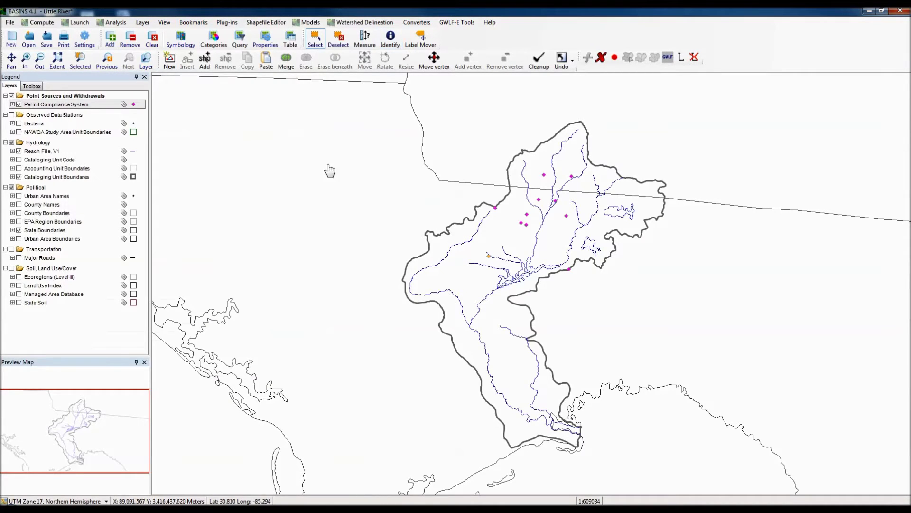
Clear the point selection and review the attribute table of the Permit Compliance System layer.
left_click(426, 201)
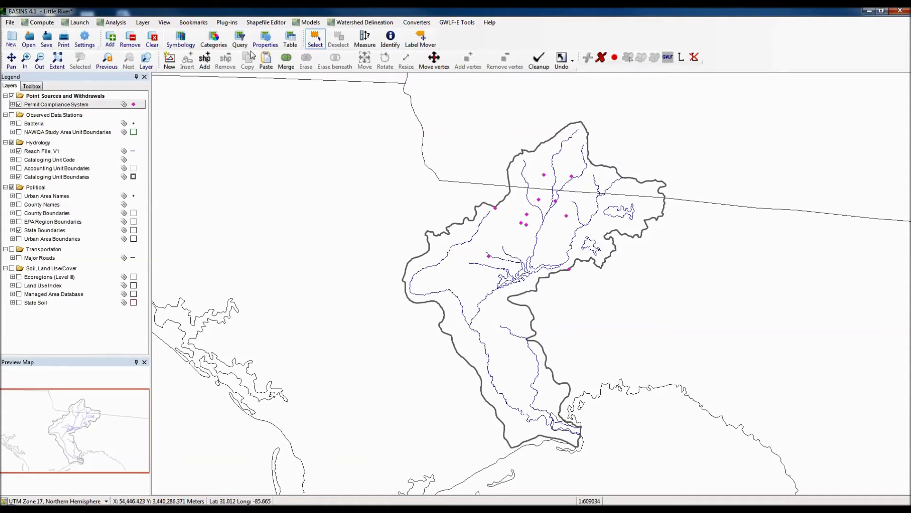
left_click(290, 39)
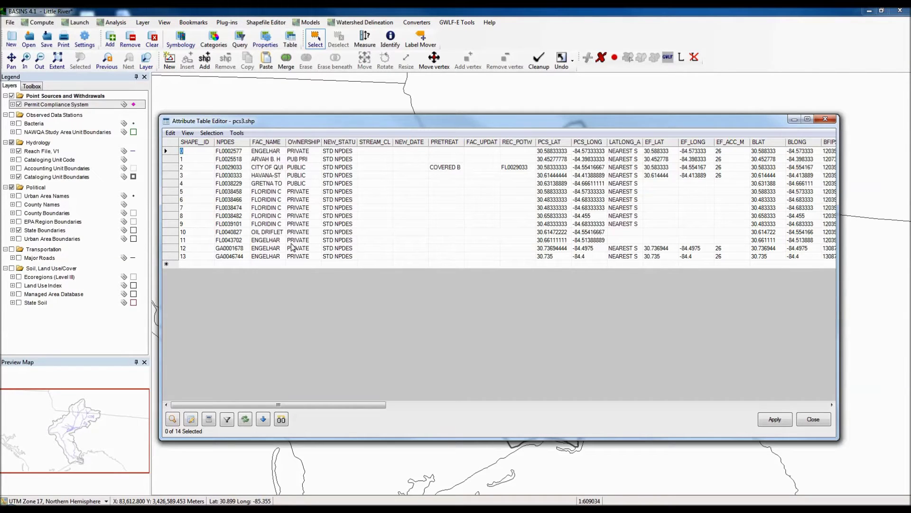
left_click(813, 419)
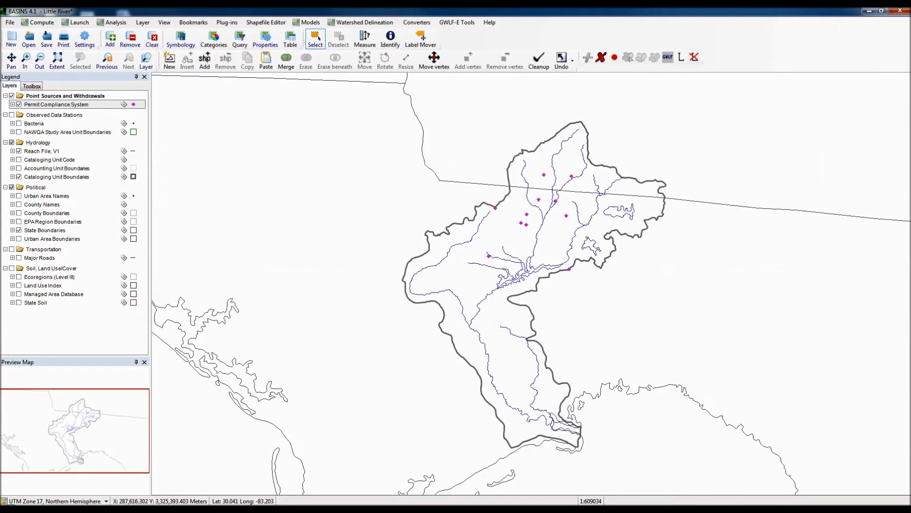
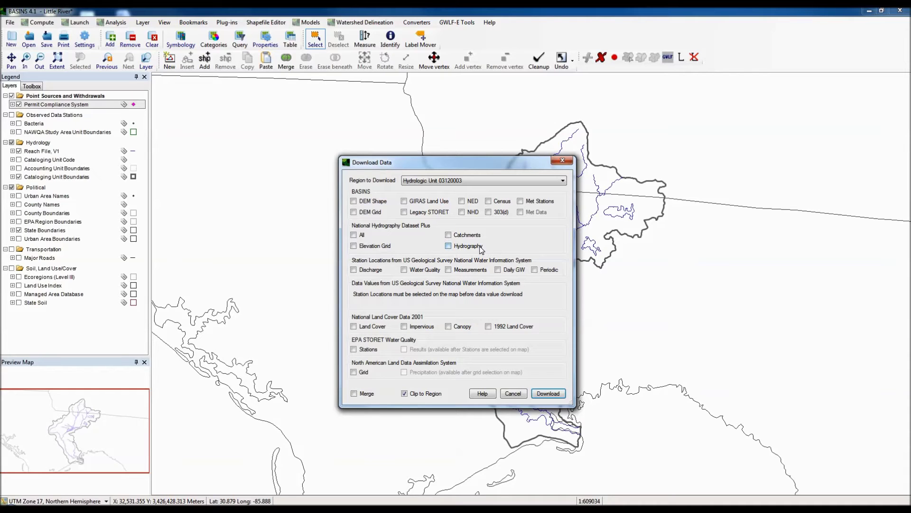
Download the National Hydrography Dataset Plus Catchments and Hydrography data for Hydrologic Unit 03120003, clipped to the region.
left_click(449, 236)
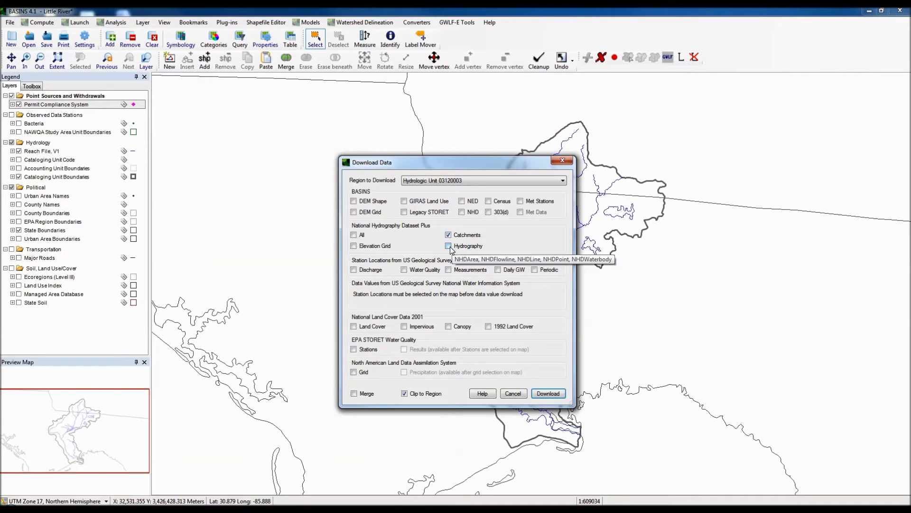
left_click(449, 246)
left_click(558, 398)
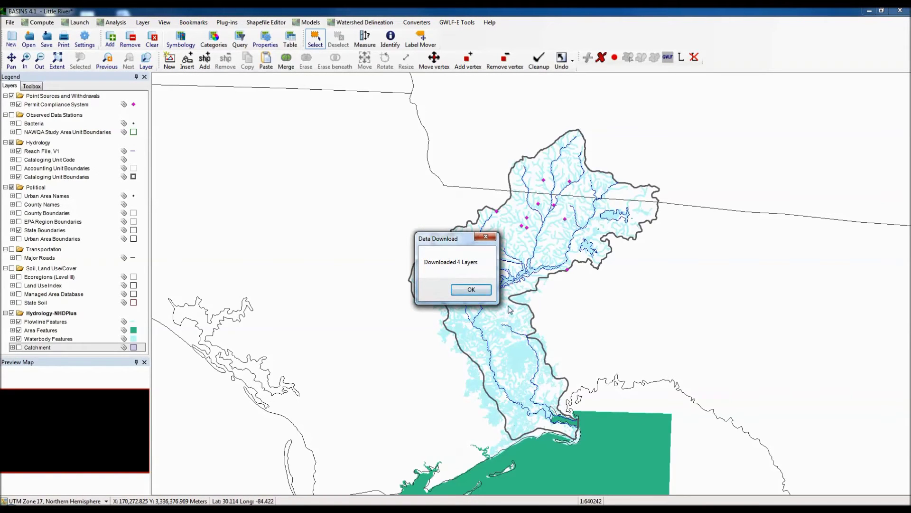
left_click(471, 289)
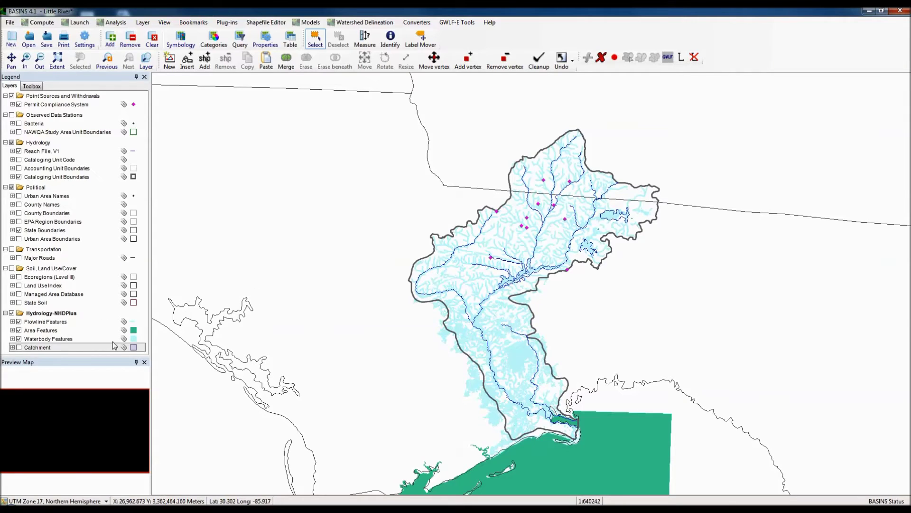
Change the line color of the NHDPlus Flowline Features layer to pure blue (red 0, green 0, blue 255).
left_click(45, 322)
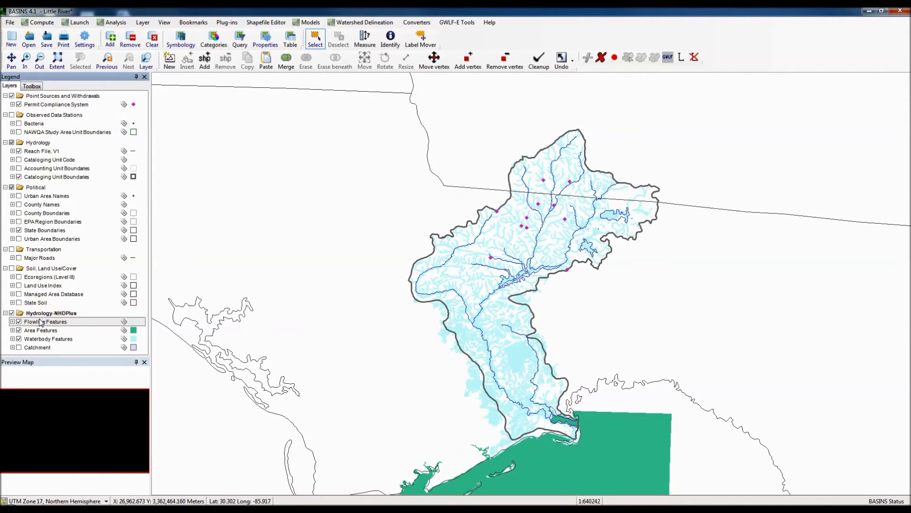
right_click(63, 324)
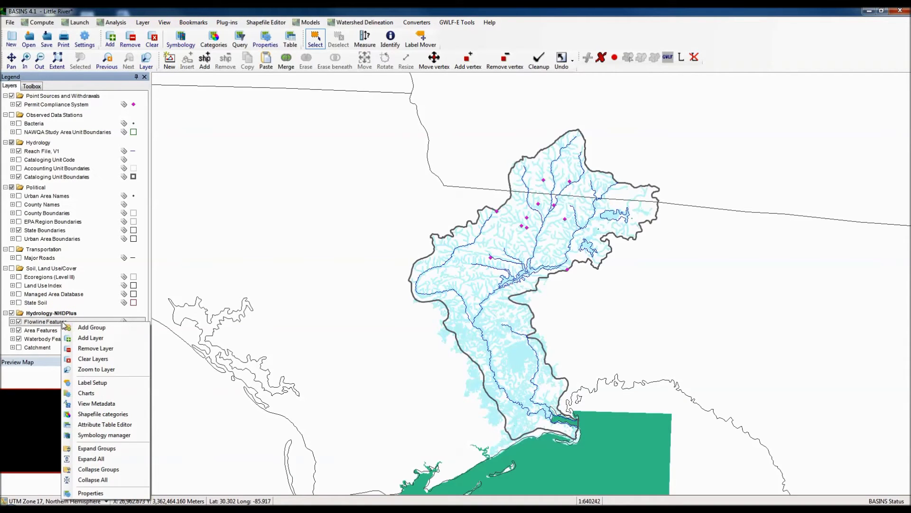
left_click(105, 493)
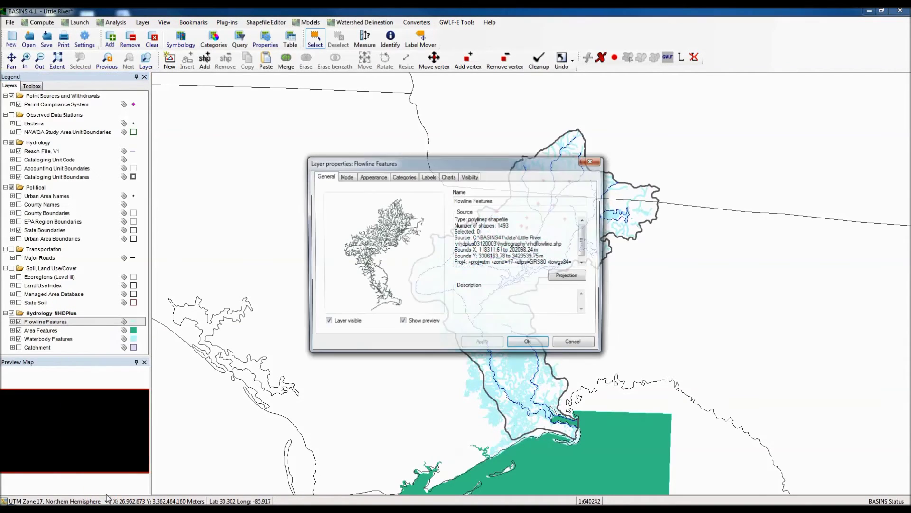
left_click(373, 176)
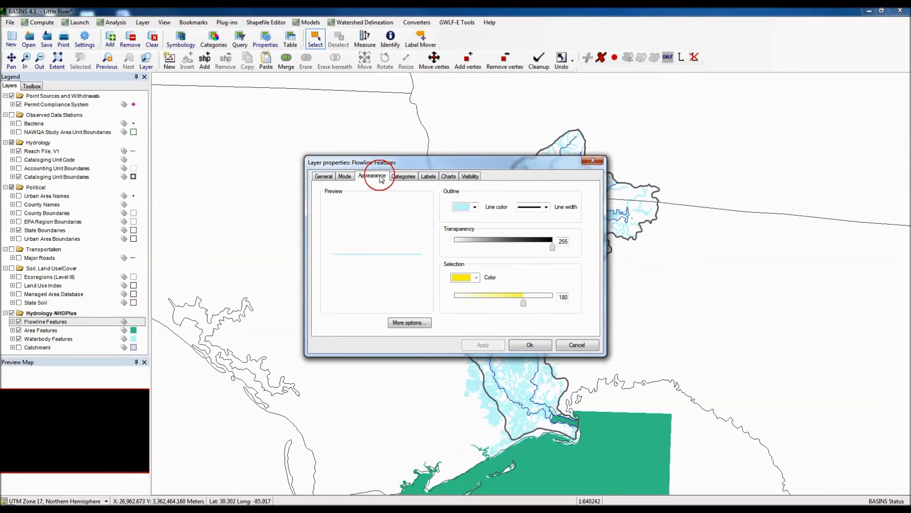
left_click(475, 208)
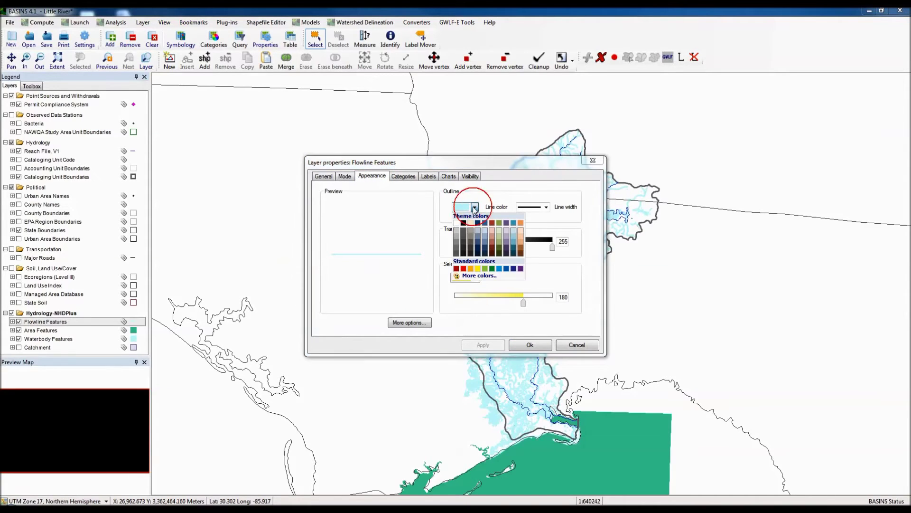
left_click(481, 276)
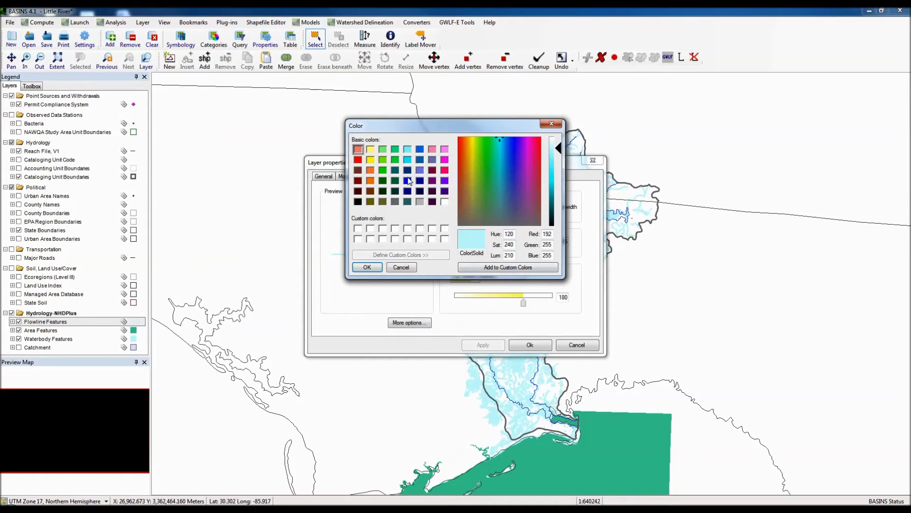
left_click(408, 181)
left_click(369, 268)
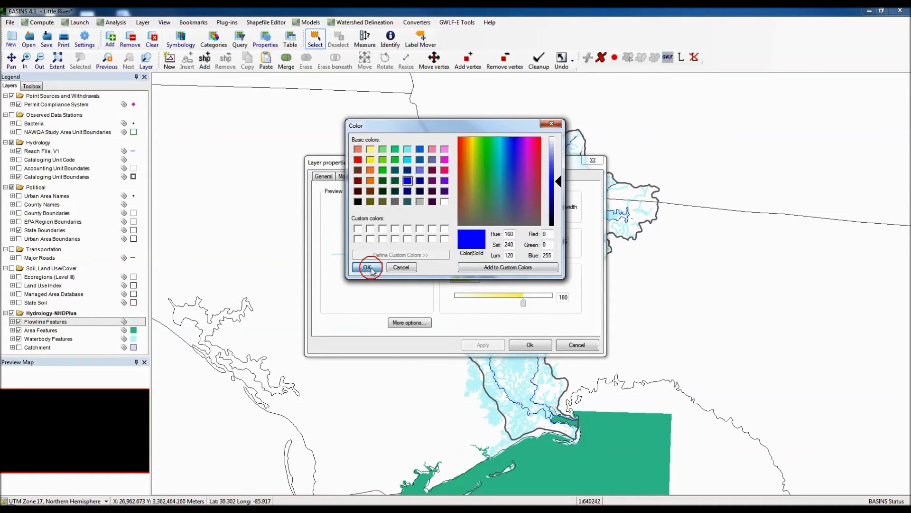
left_click(531, 345)
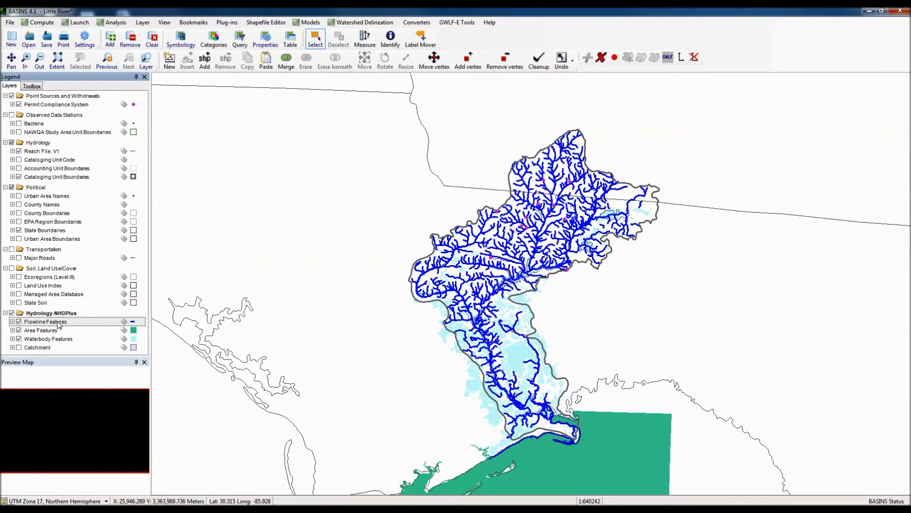
Hide the Area Features and Waterbody Features layers, and inspect the flowlines in the northern part of the watershed up close.
left_click(19, 330)
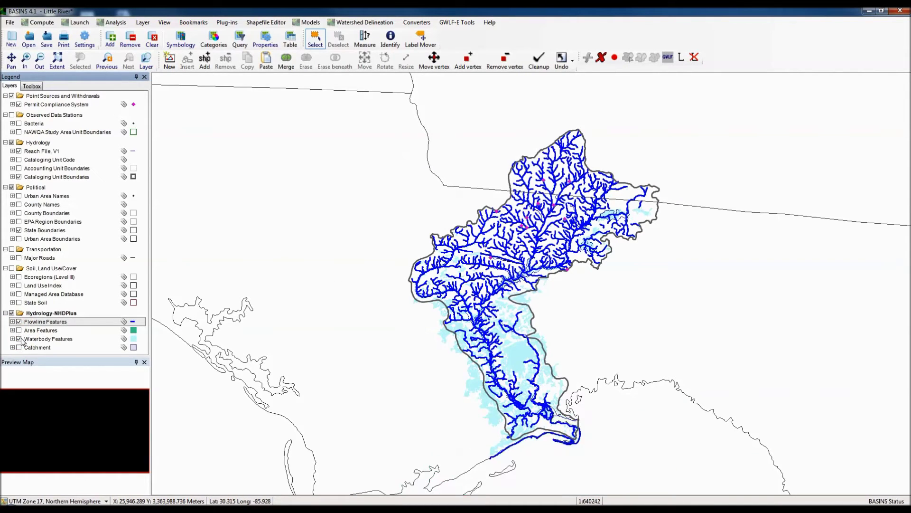
left_click(18, 339)
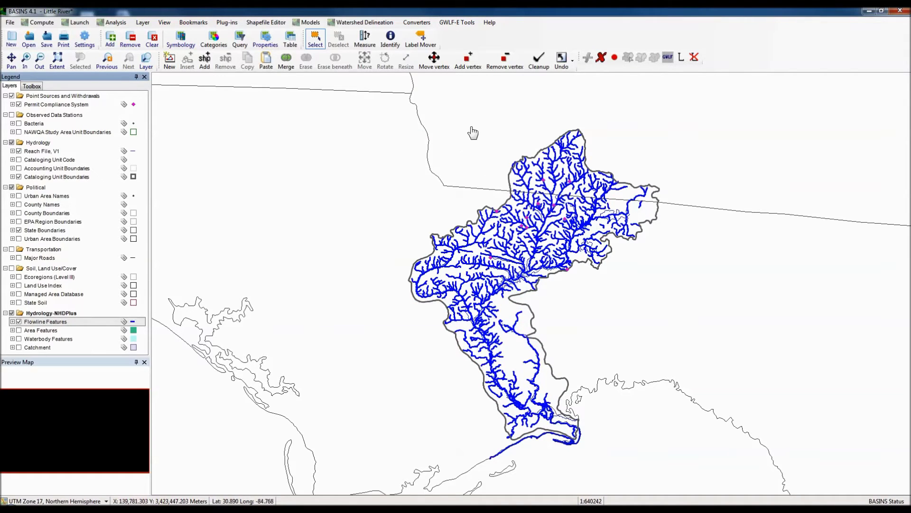
left_click(27, 60)
left_click_drag(540, 122, 585, 200)
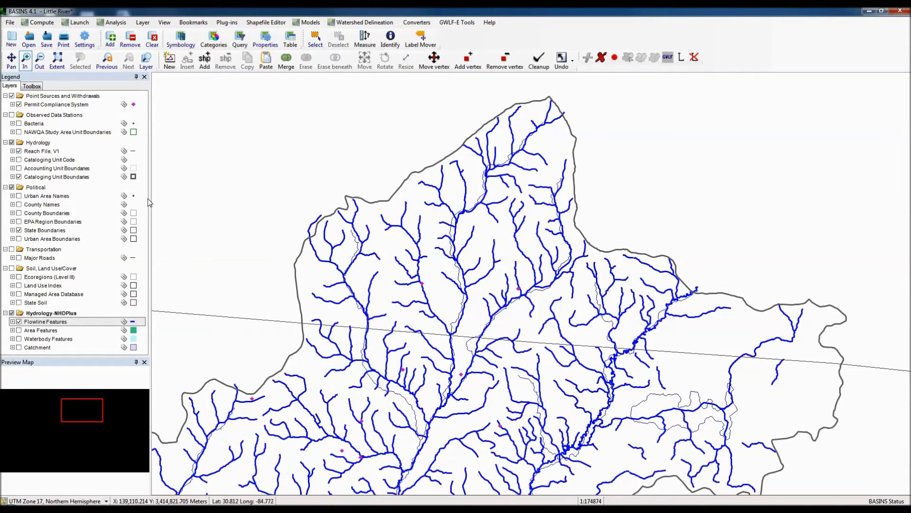
right_click(81, 328)
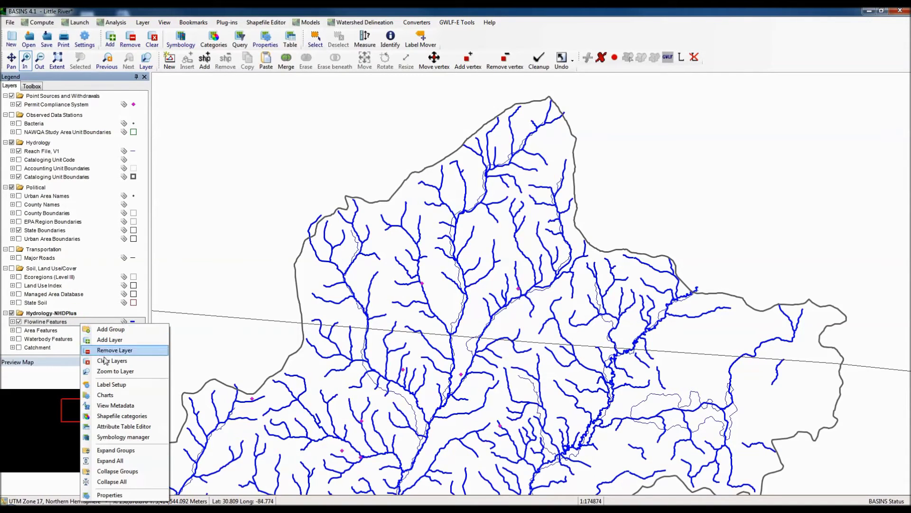
left_click(116, 366)
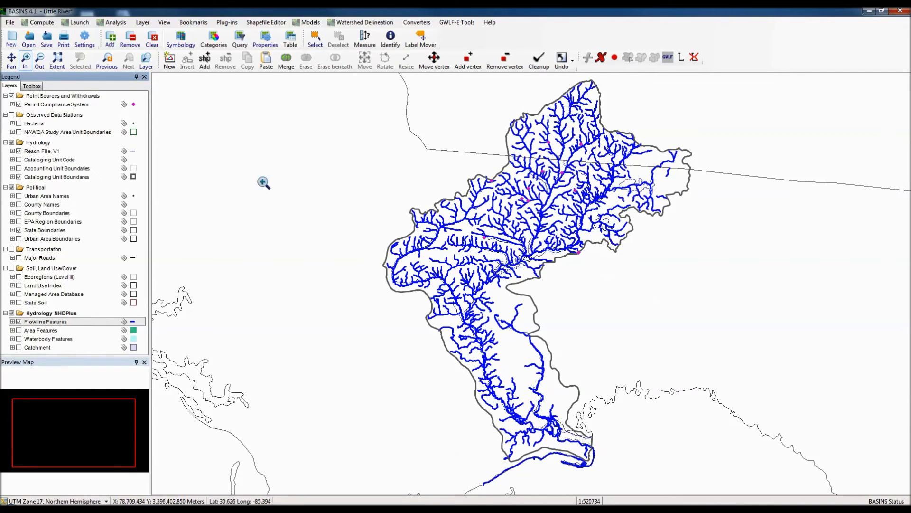
Download the USGS Discharge station locations for Hydrologic Unit 03120003, clipped to the region.
left_click(10, 22)
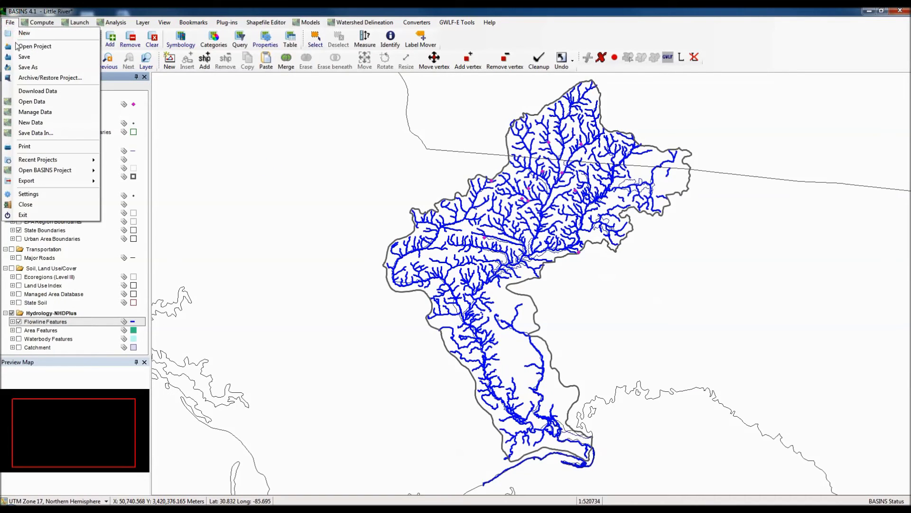
left_click(34, 90)
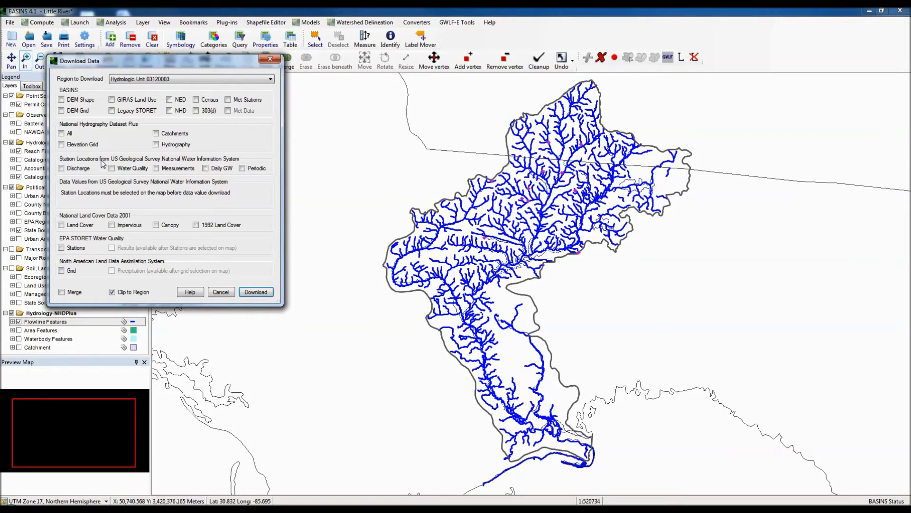
left_click(61, 169)
left_click(247, 291)
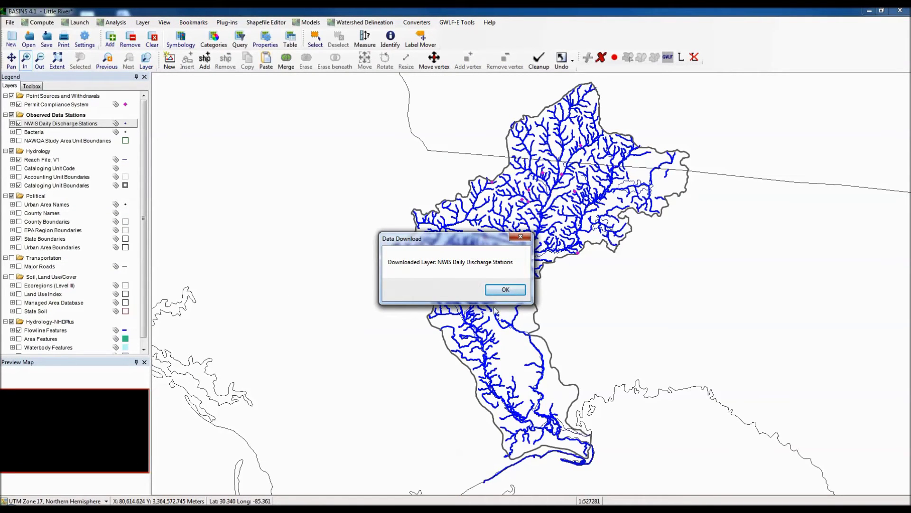
left_click(505, 290)
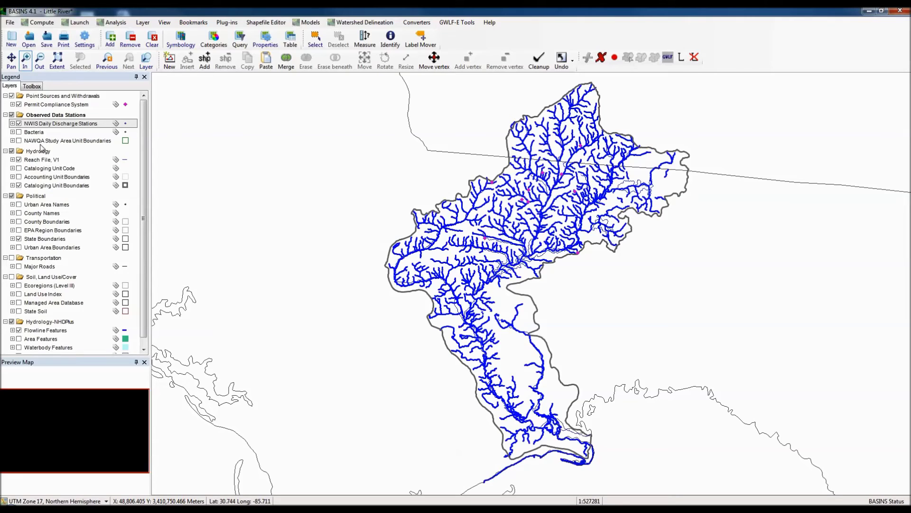
Hide the Permit Compliance System and Flowline Features layers, and set the NWIS Daily Discharge Stations point size to 10.
left_click(19, 105)
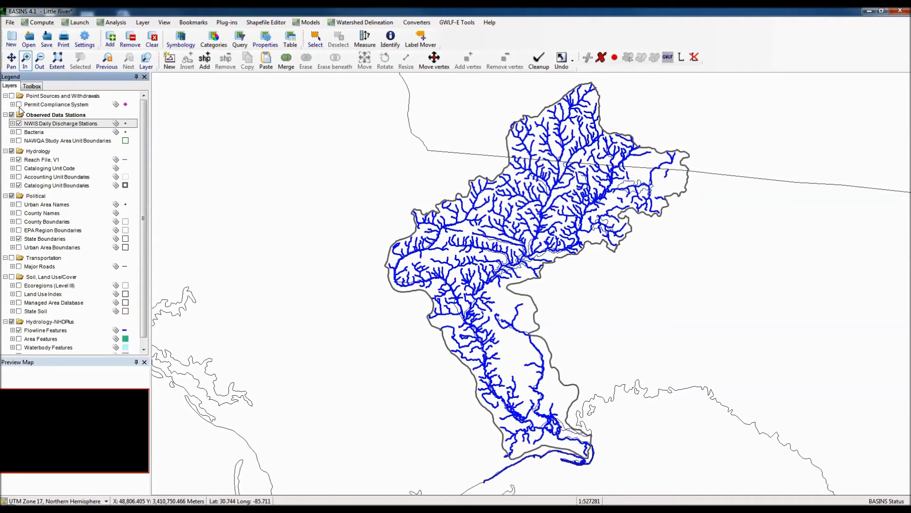
left_click(19, 330)
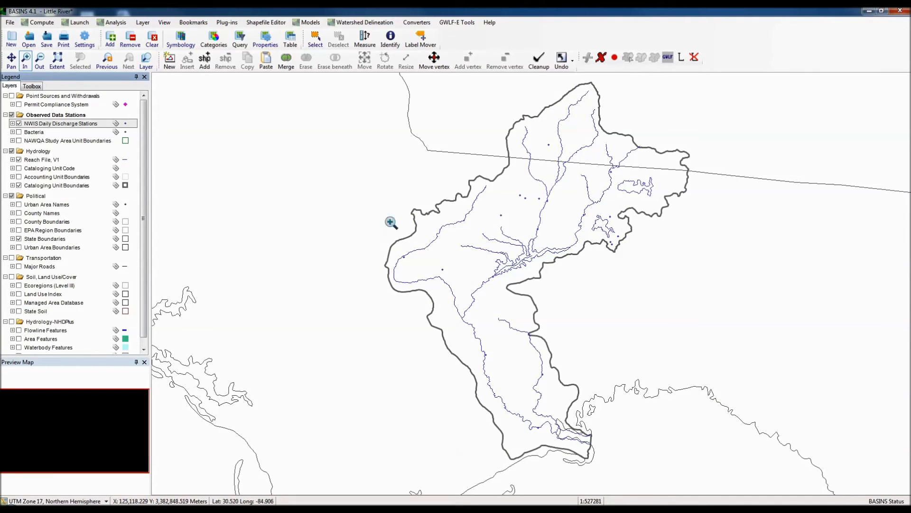
right_click(92, 125)
left_click(142, 295)
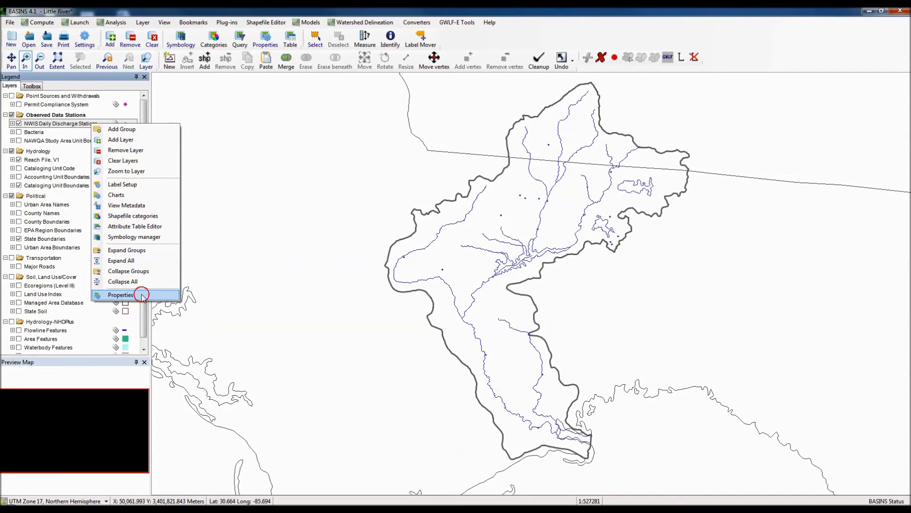
left_click(533, 204)
left_click(534, 204)
left_click(533, 204)
left_click(533, 204)
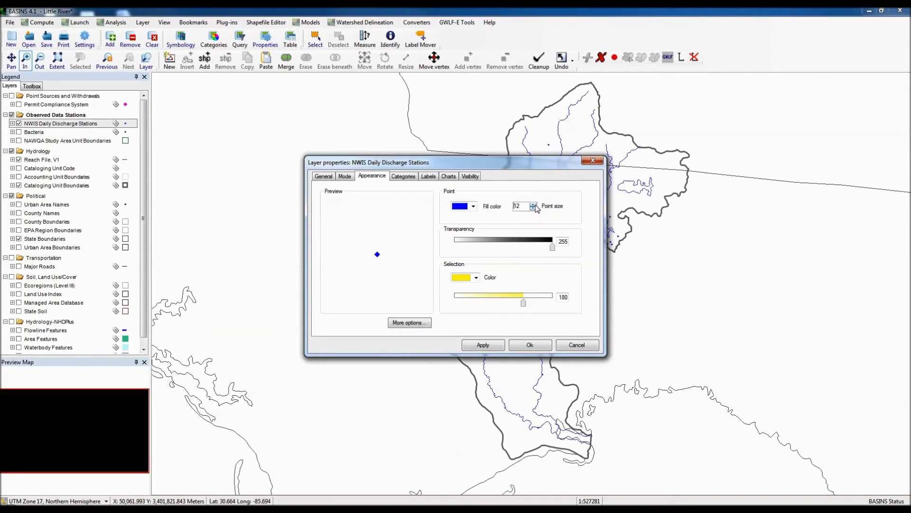
left_click(534, 209)
left_click(534, 208)
Change the NWIS Daily Discharge Stations marker to the X-shaped symbol and apply it to the map.
left_click(408, 327)
left_click(502, 263)
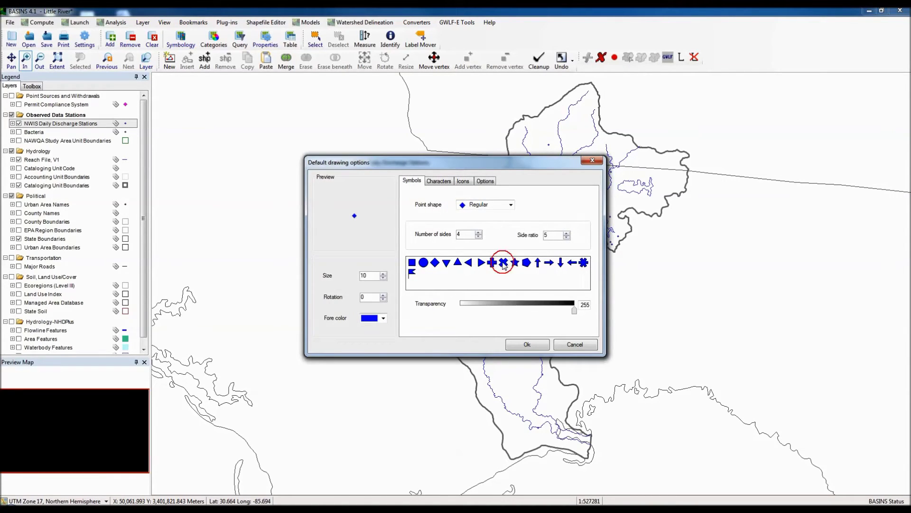
left_click(526, 344)
left_click(483, 346)
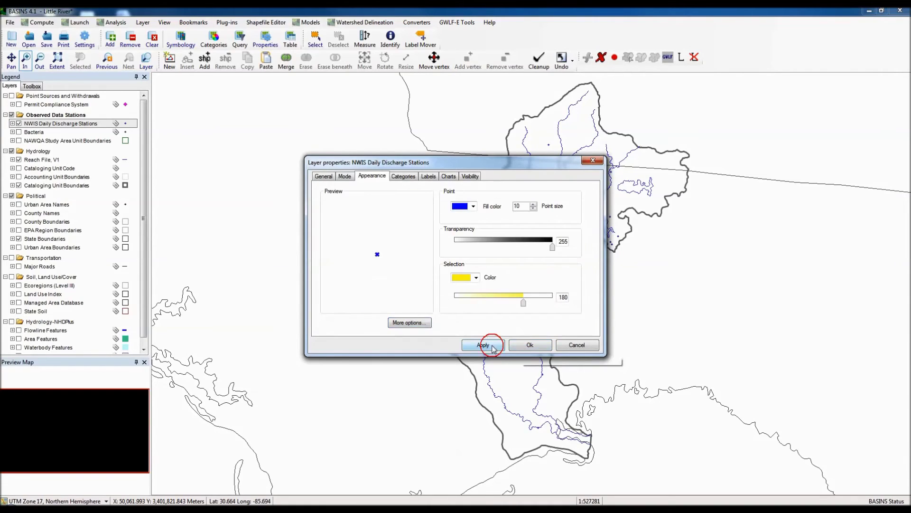
left_click(527, 346)
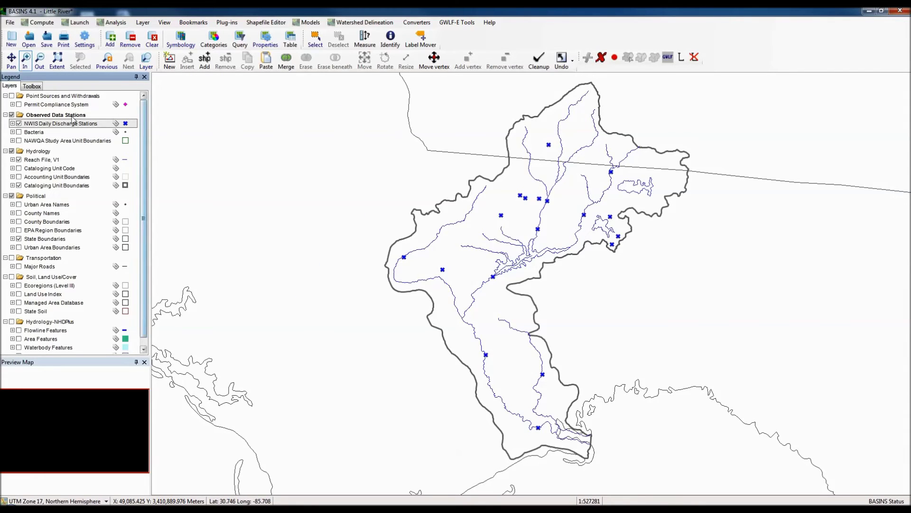
Identify the discharge station on the lower Little River and the northernmost station to view their attributes.
left_click(390, 38)
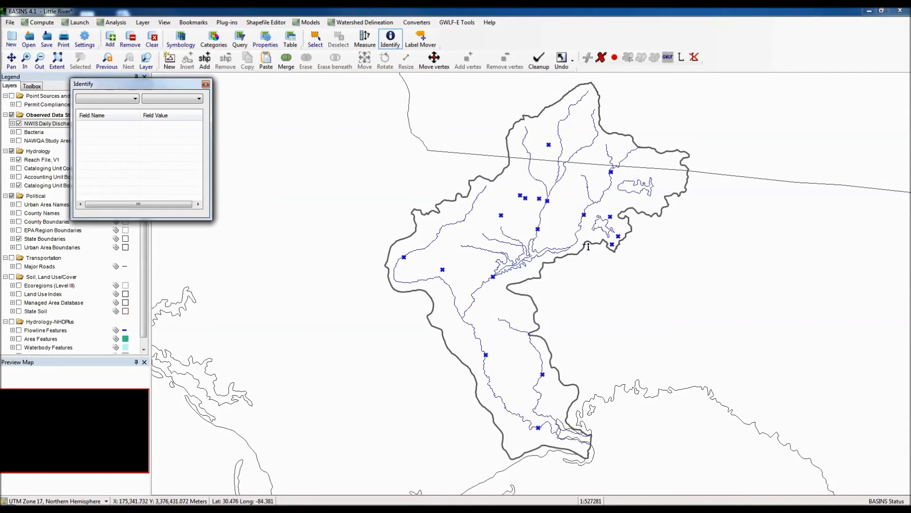
left_click(536, 229)
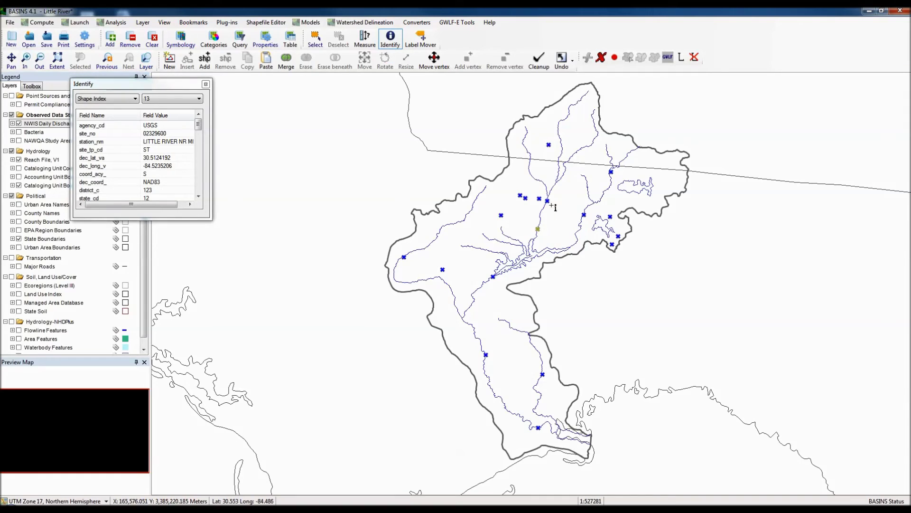
left_click(547, 146)
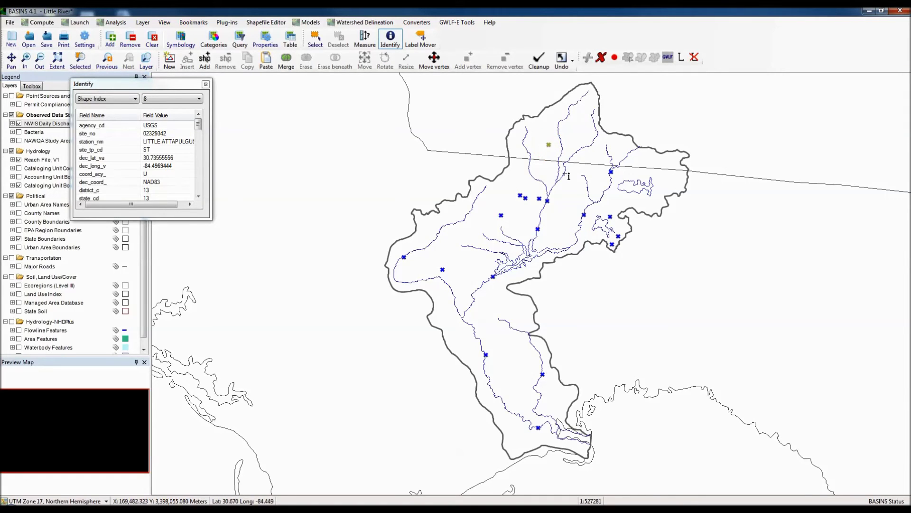
left_click(205, 84)
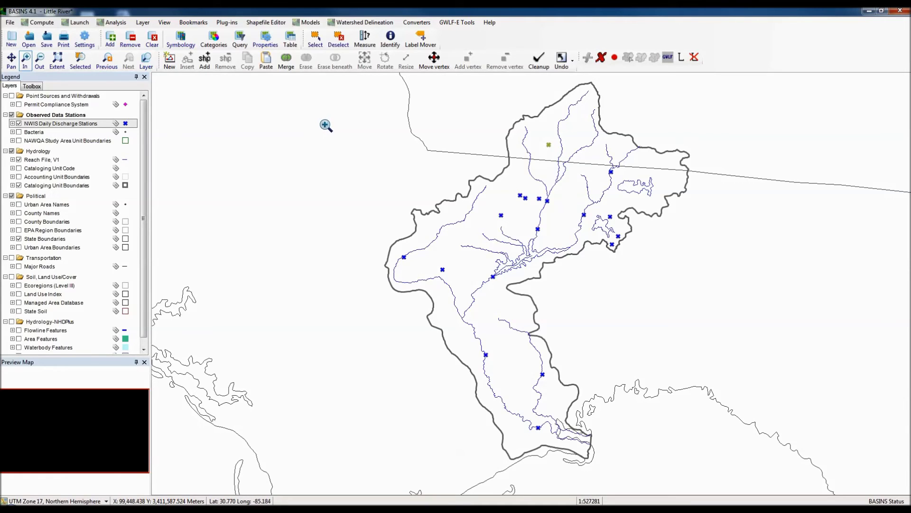
Select all discharge stations in the watershed with one selection box, and clear that selection.
left_click(316, 38)
left_click_drag(287, 76, 807, 492)
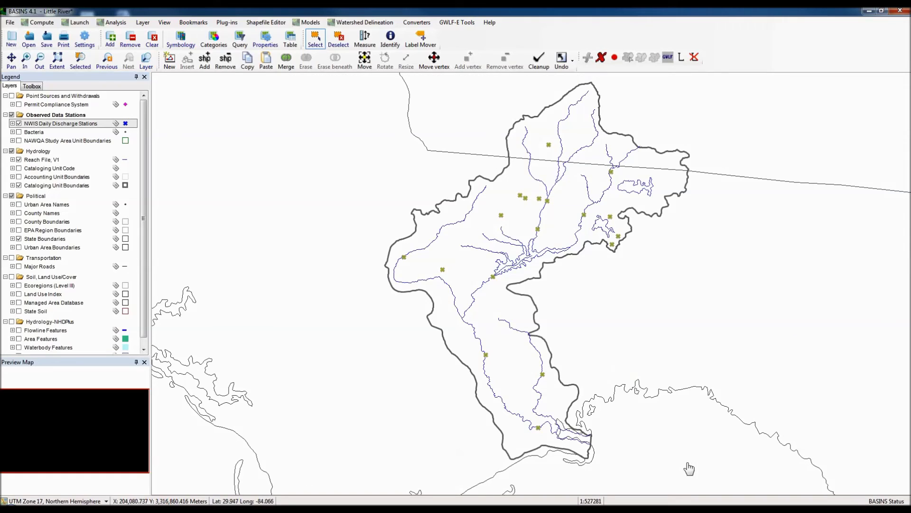
left_click(530, 230)
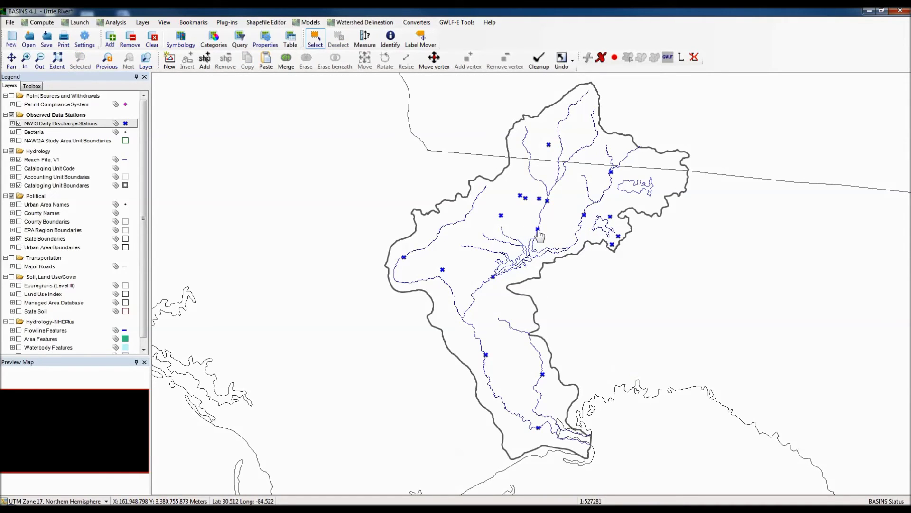
Select three discharge stations together: the two on the Little River and the northernmost one above the state line.
left_click(541, 232)
left_click(547, 200, "ctrl")
left_click(550, 148)
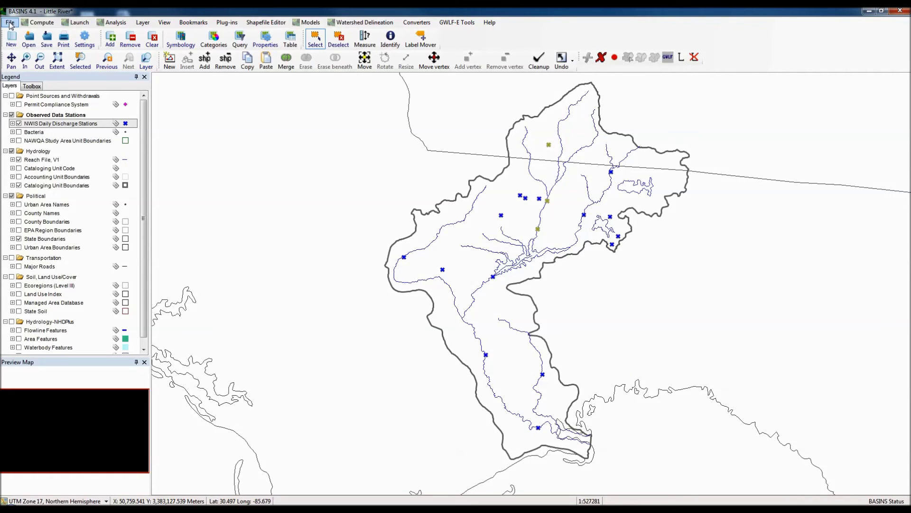
Download Daily Discharge values for the selected stations as individual files, one per station, and review the resulting data files.
left_click(10, 23)
left_click(35, 91)
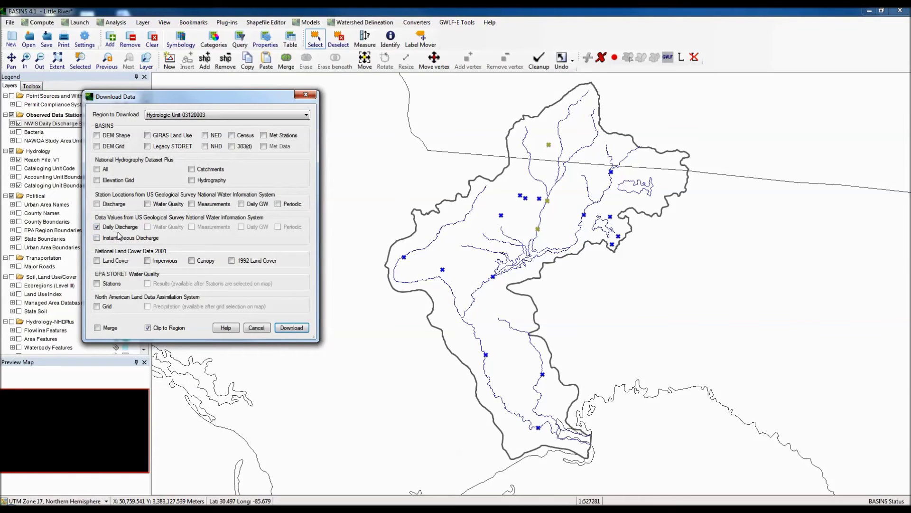
left_click(293, 330)
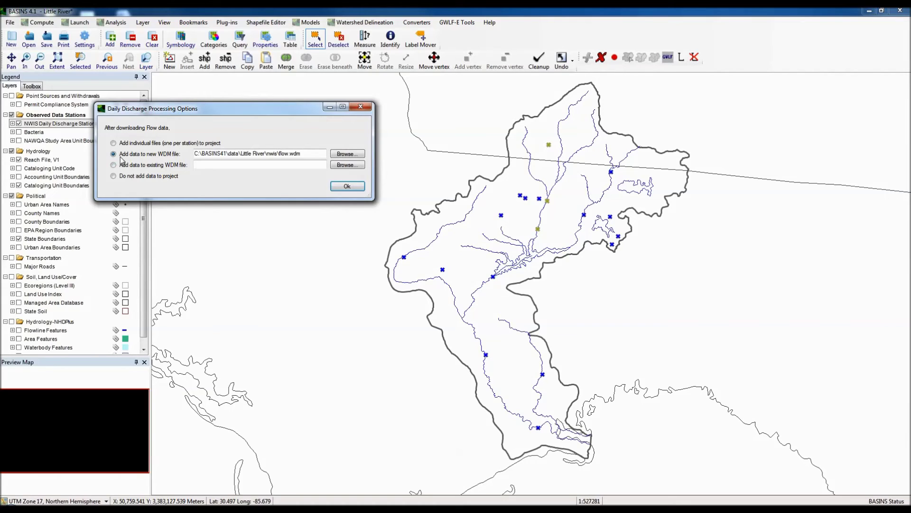
left_click(114, 143)
left_click(348, 186)
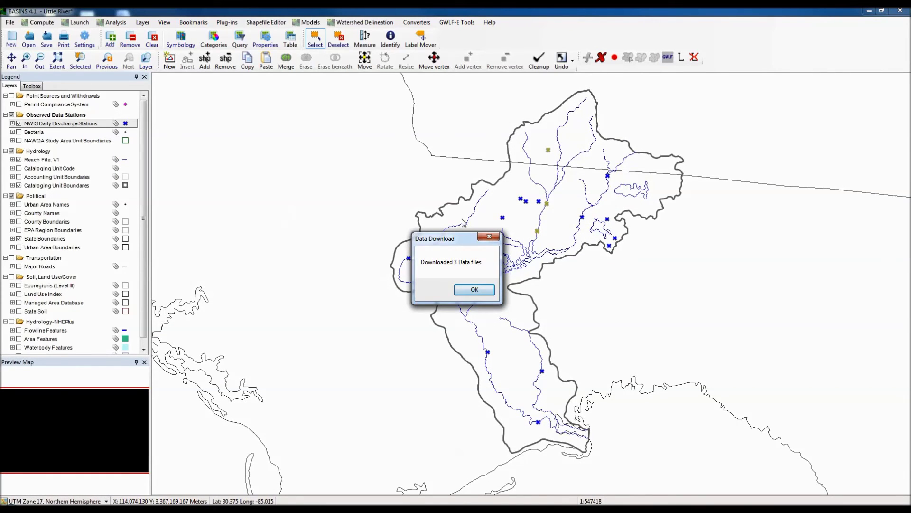
left_click(475, 290)
left_click(222, 151)
left_click(230, 159)
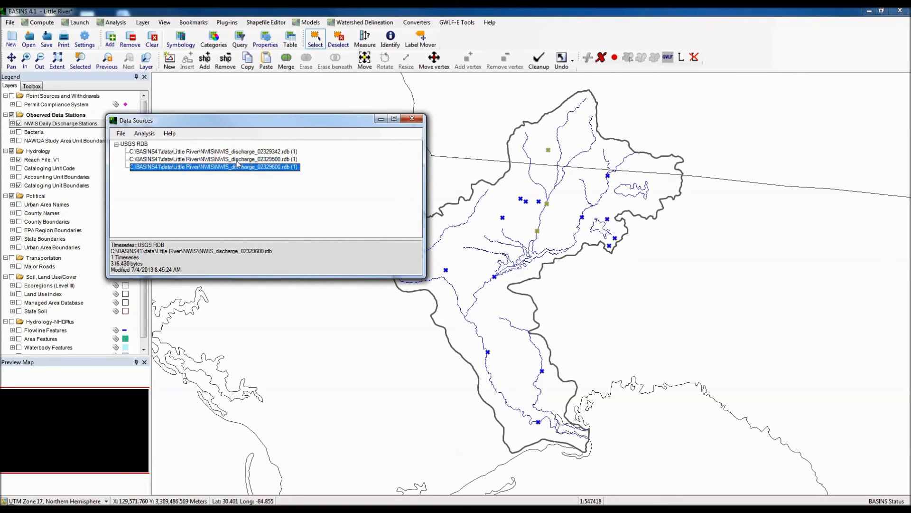
Check the first discharge file in the data sources list, close the list, and clear the station selection on the map.
left_click(237, 152)
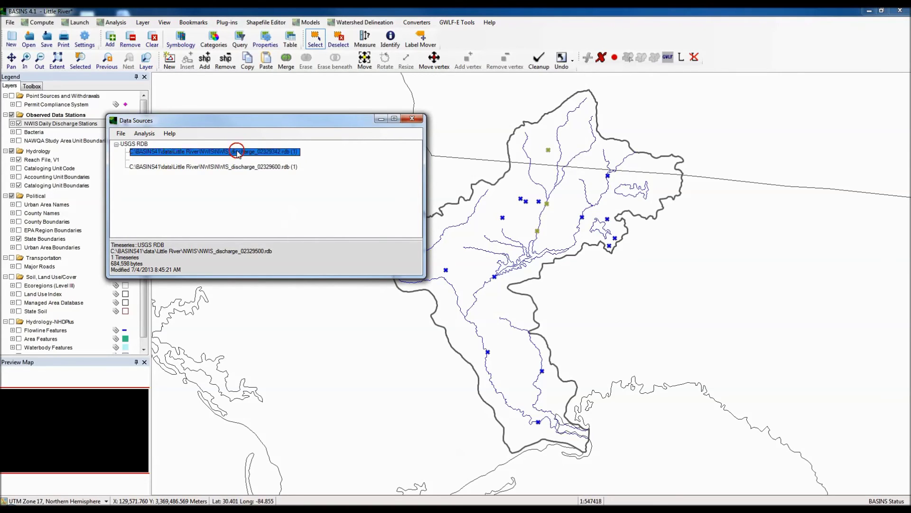
left_click(413, 120)
left_click(335, 188)
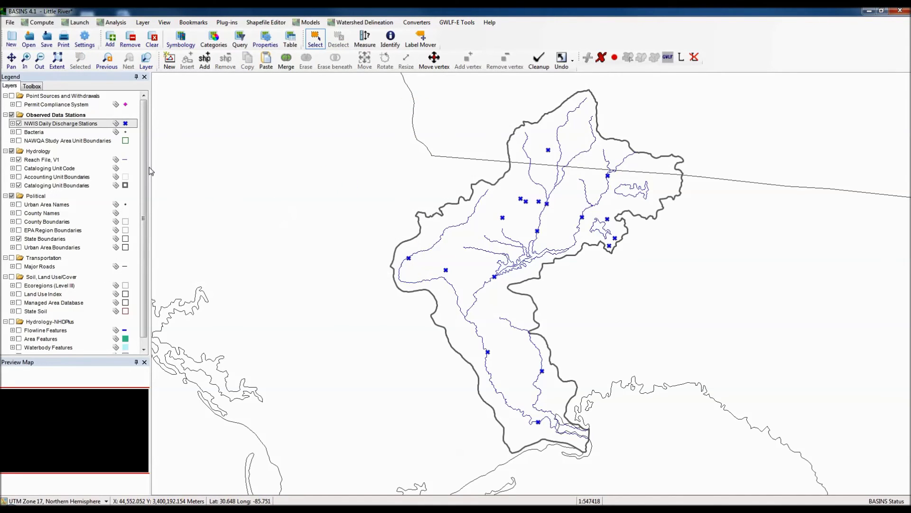
Download the National Land Cover Data 2001 Land Cover layer for Hydrologic Unit 03120003.
left_click(71, 142)
scroll(141, 184, "down", 1)
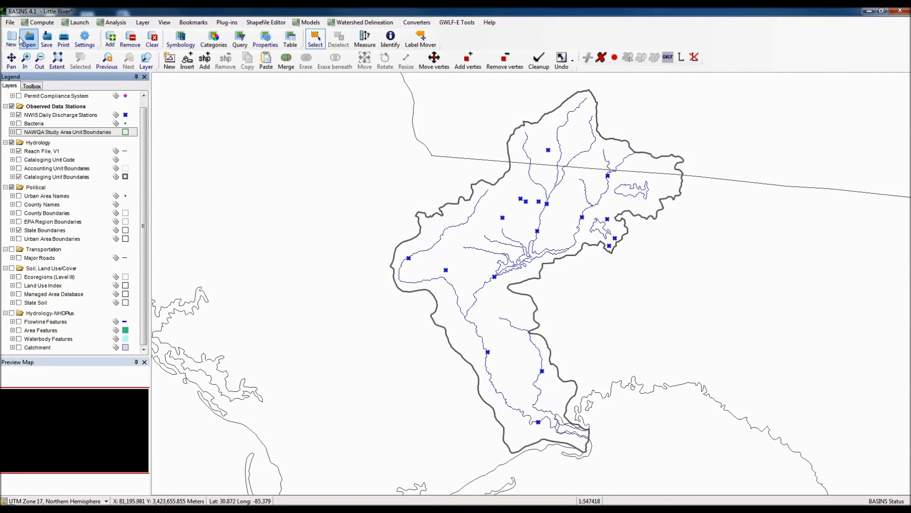
left_click(10, 23)
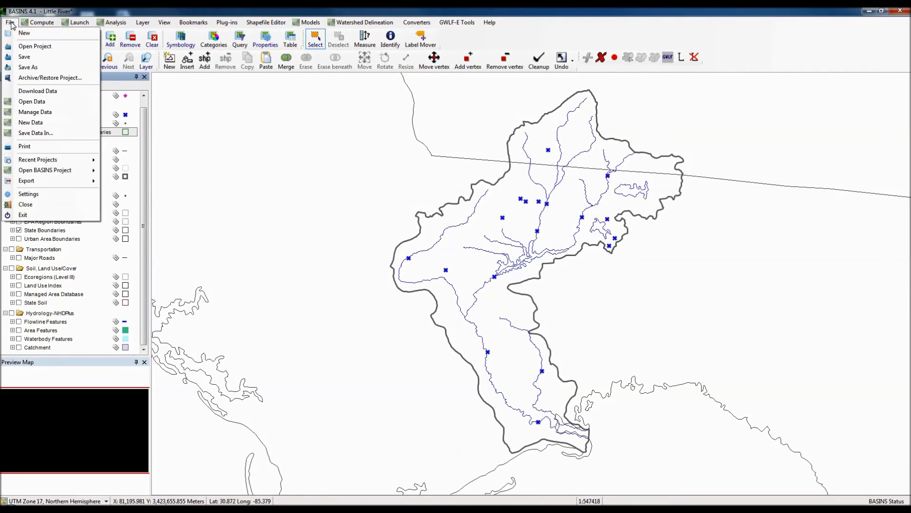
left_click(39, 97)
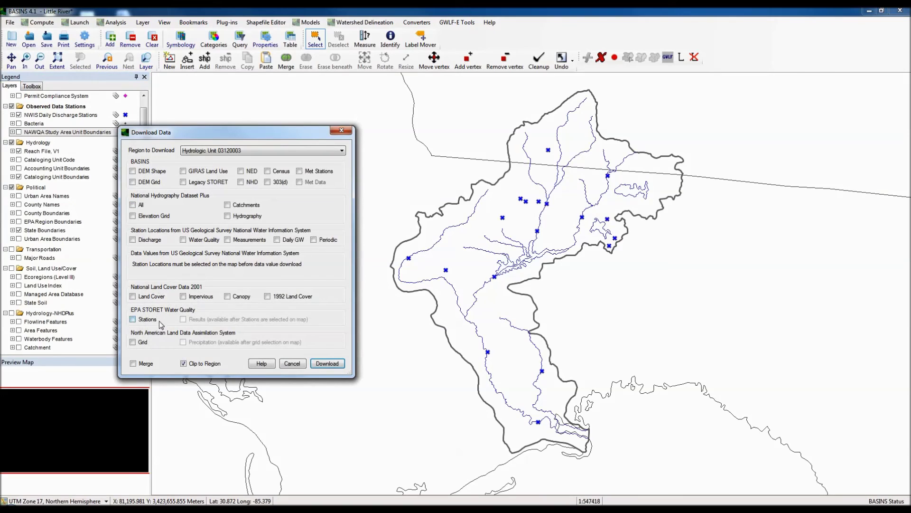
left_click(133, 297)
left_click(322, 364)
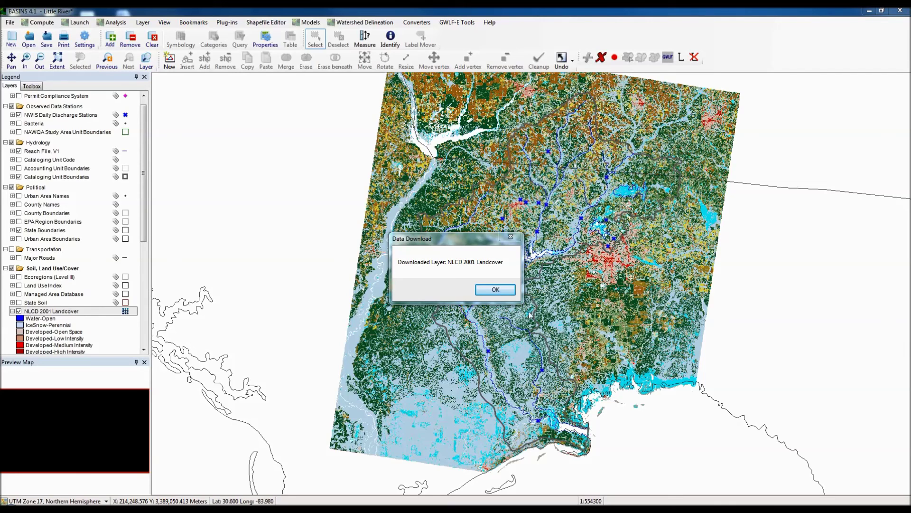
left_click(499, 288)
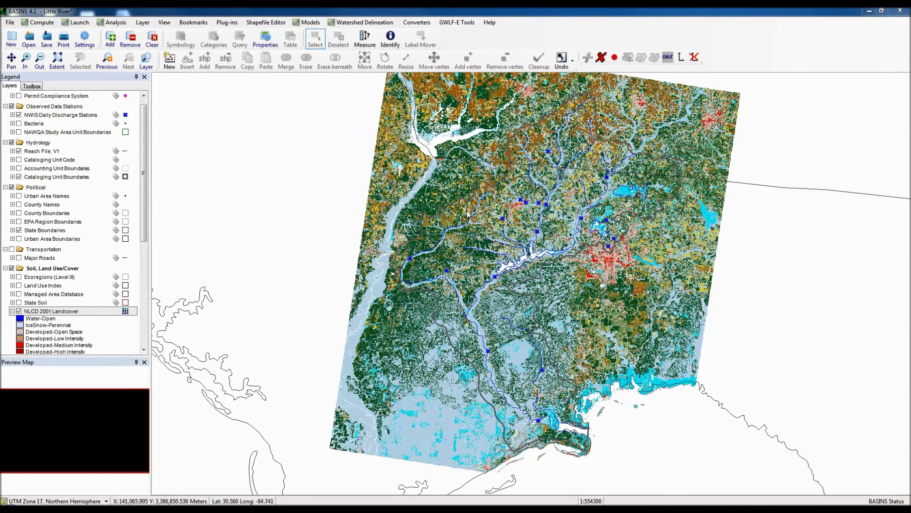
Review the land use classes of the NLCD 2001 Landcover layer and hide the layer on the map.
left_click_drag(142, 235, 144, 349)
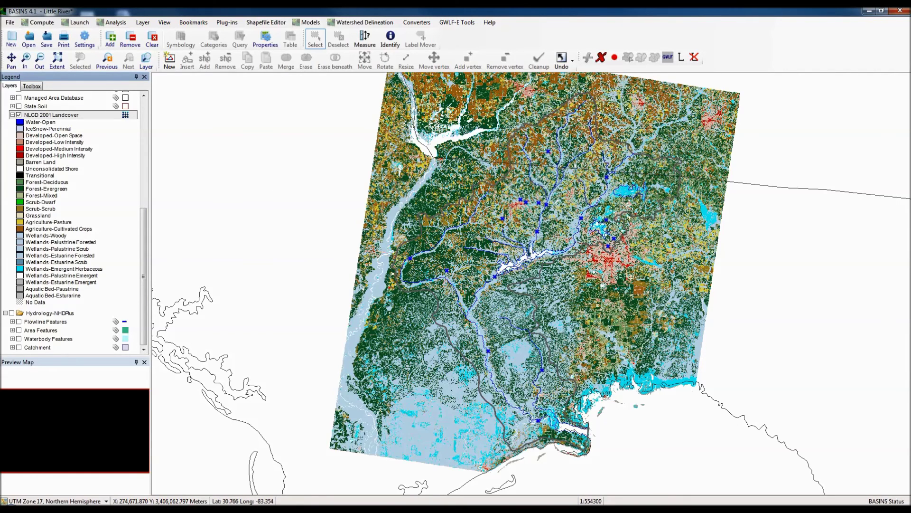
left_click(785, 166)
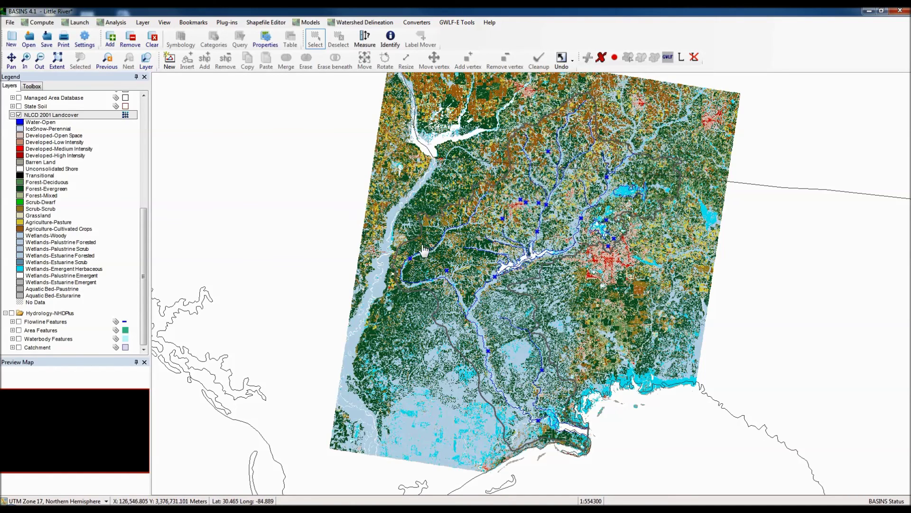
left_click(19, 114)
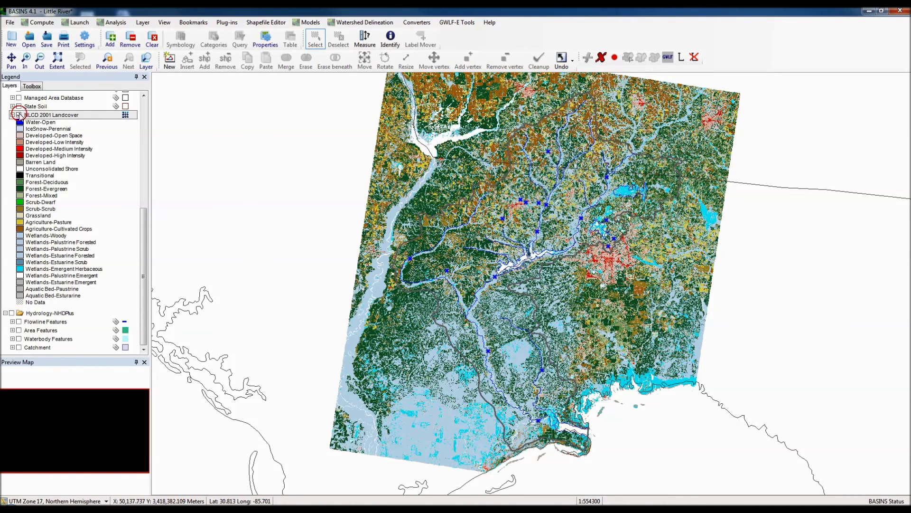
left_click(142, 219)
left_click_drag(142, 218, 90, 107)
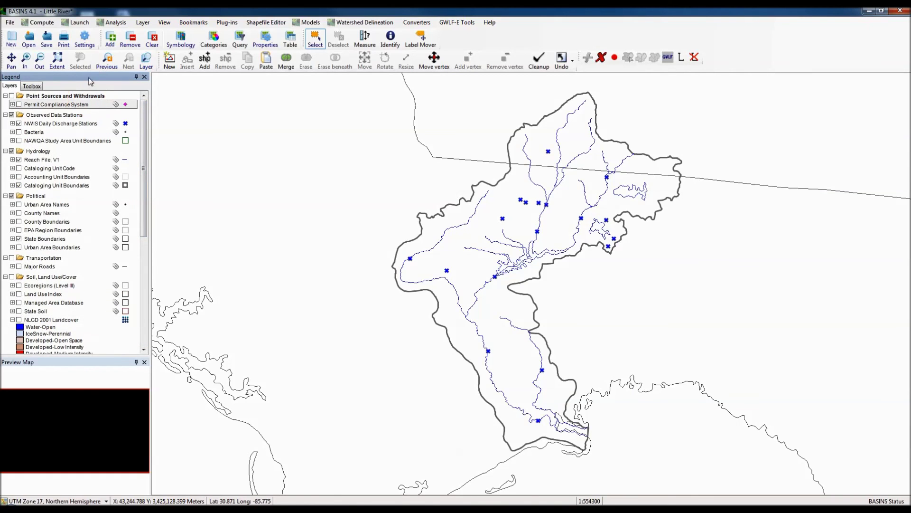
Add the iwr_stations_run39 map layer from C:\Projects\Florida\GIS Data\IWR39_Stations and make it visible on the map.
left_click(110, 38)
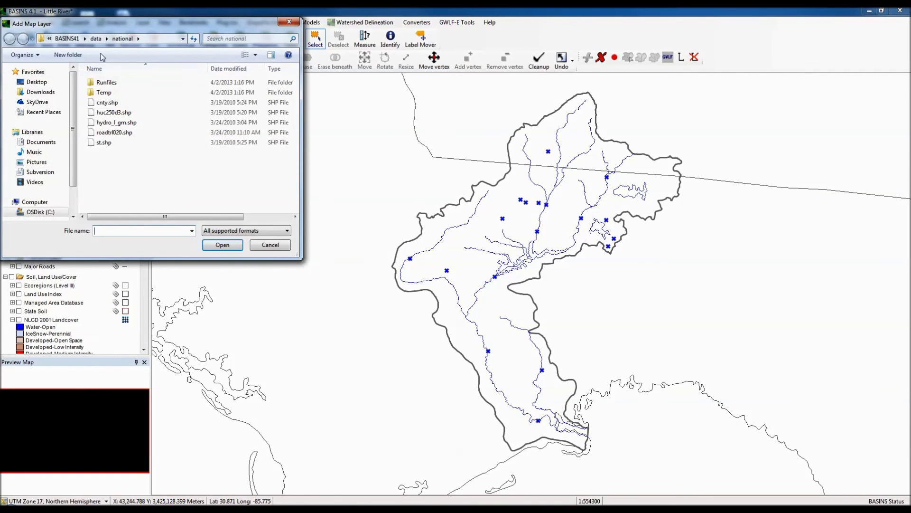
left_click(50, 38)
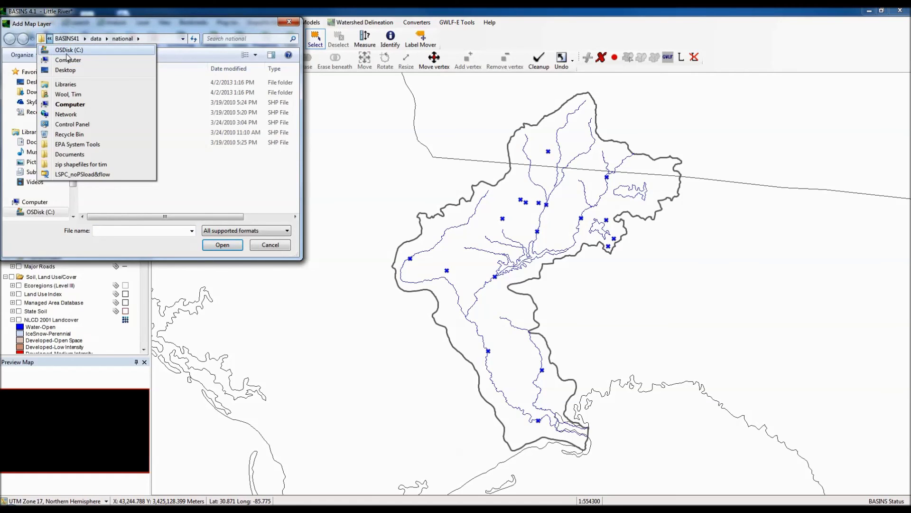
left_click(67, 49)
scroll(128, 185, "down", 2)
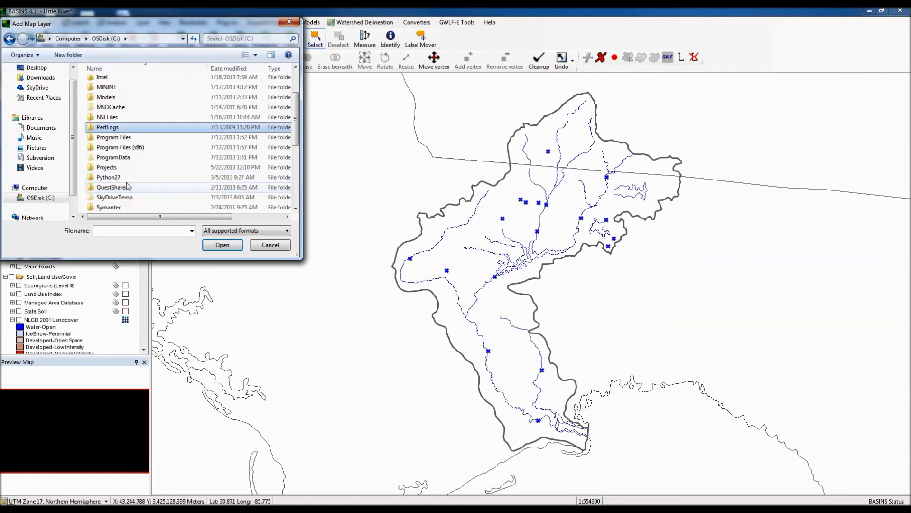
double_click(125, 182)
double_click(114, 104)
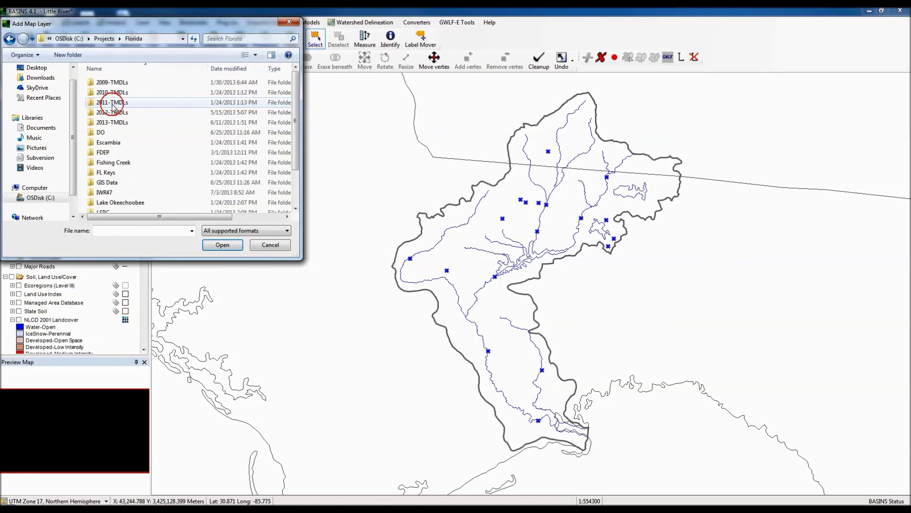
double_click(112, 182)
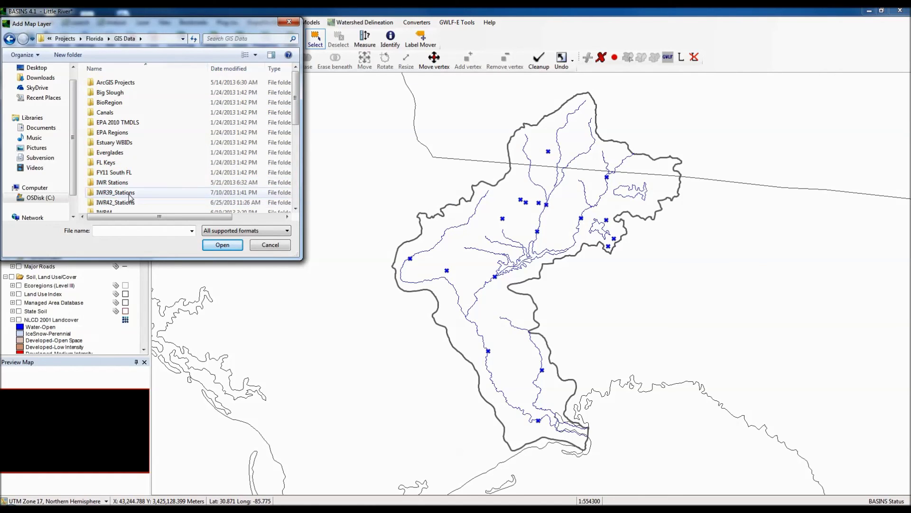
double_click(116, 193)
double_click(151, 102)
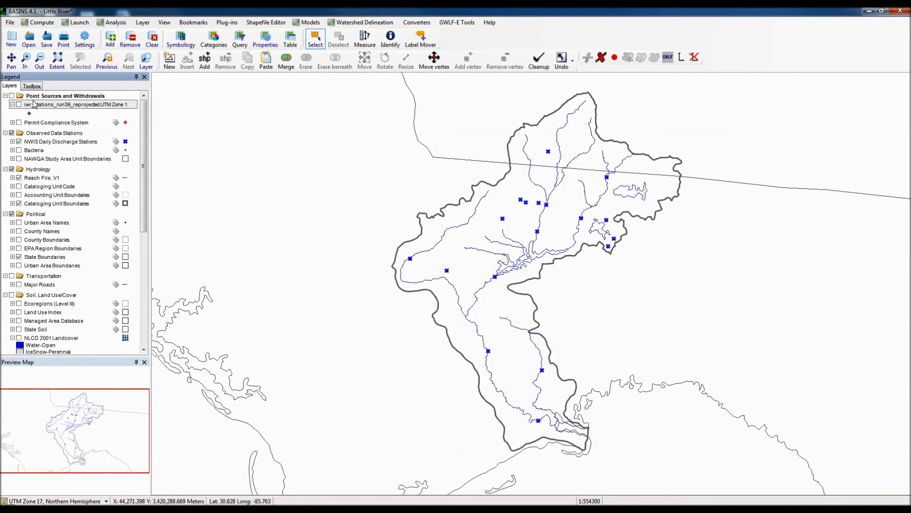
left_click(19, 104)
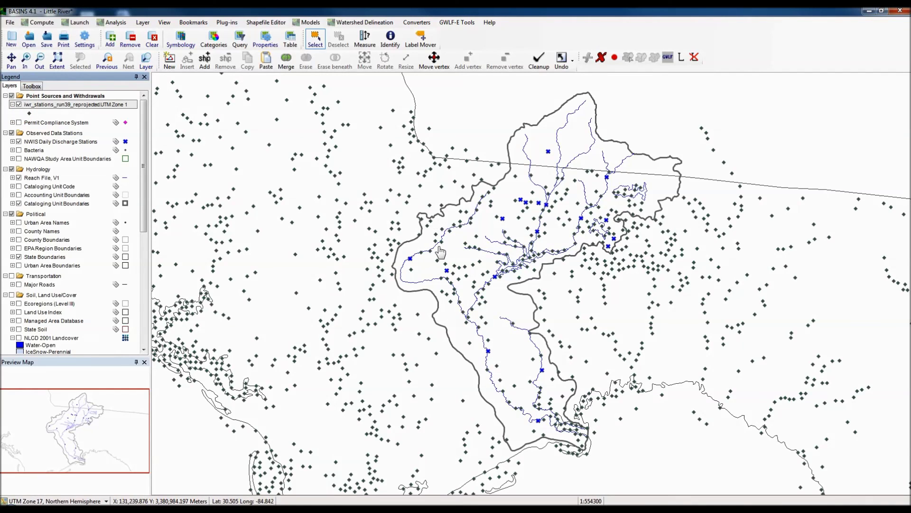